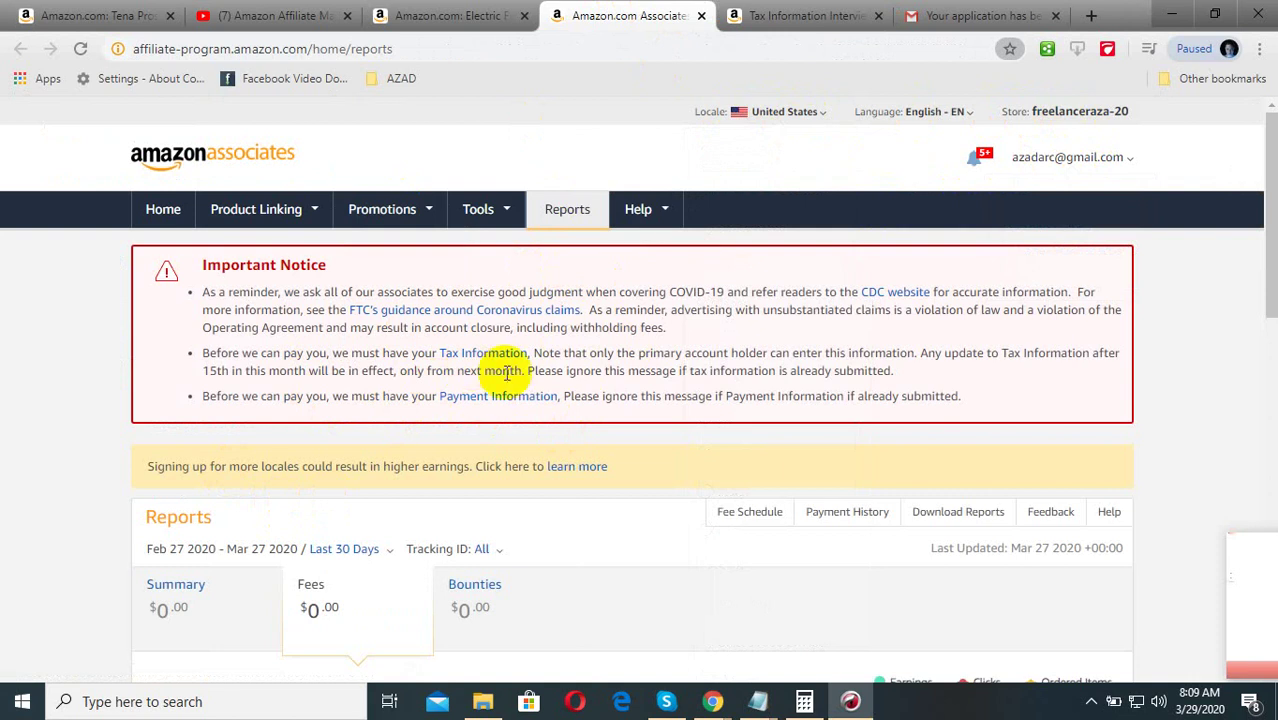
Open the Tax Information Interview from the Associates notice and scroll to its About You questions
scroll(510, 406, "down", 3)
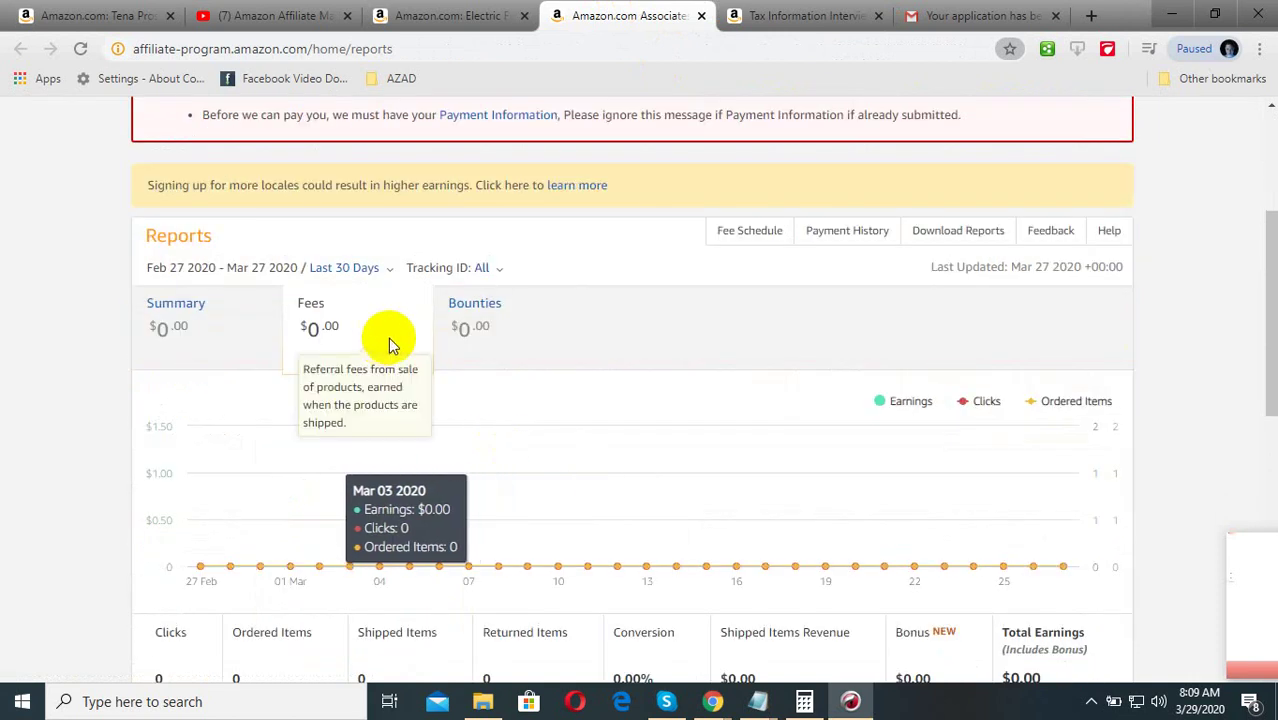
scroll(388, 337, "down", 1)
scroll(577, 437, "down", 3)
scroll(680, 457, "down", 3)
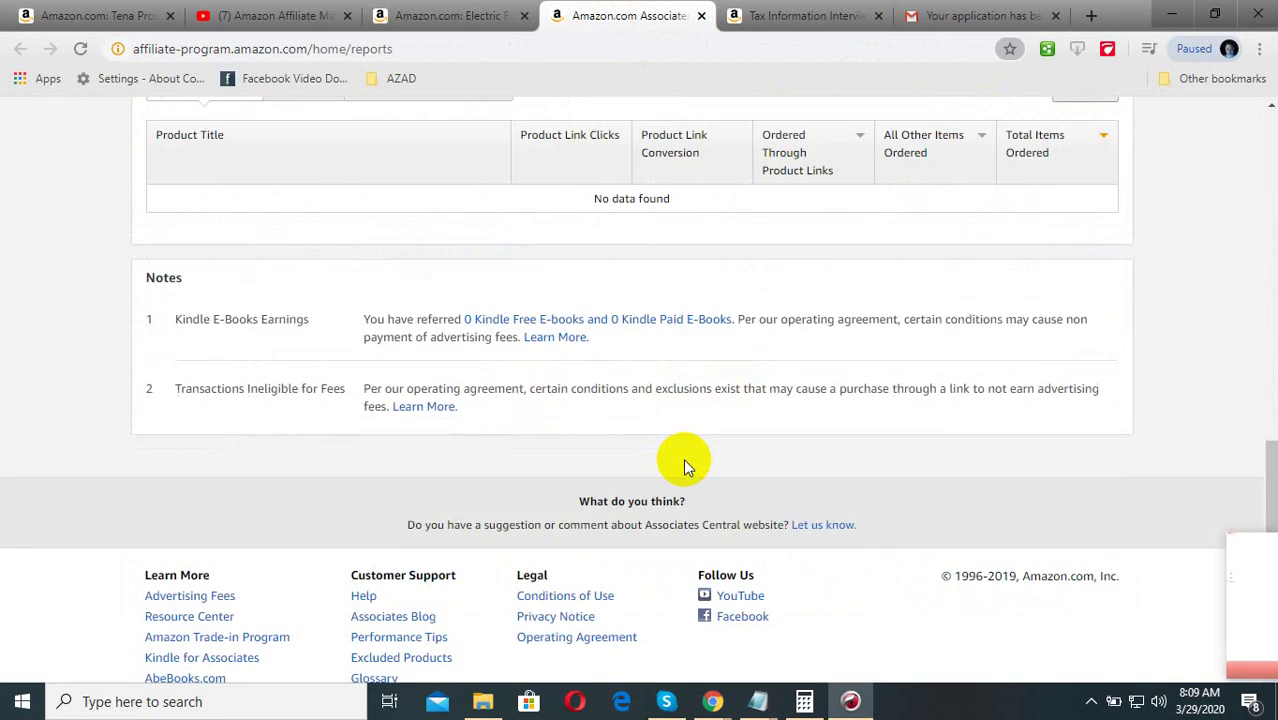
scroll(422, 456, "up", 9)
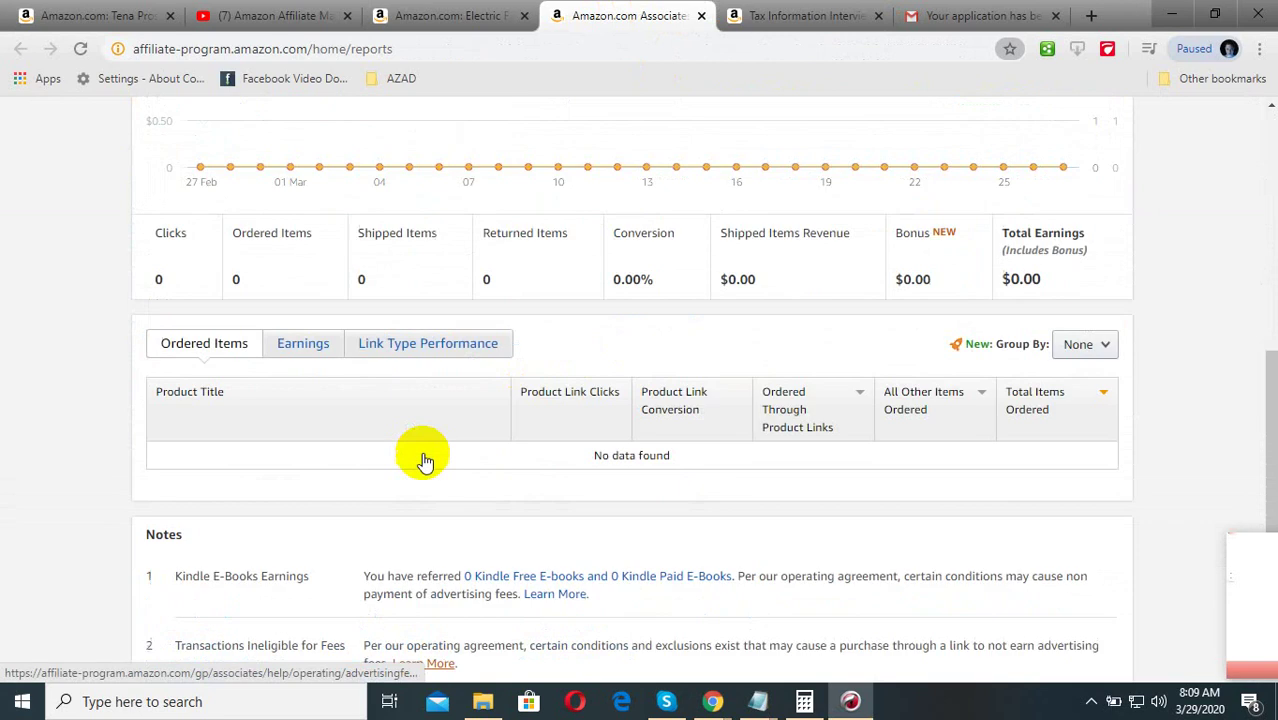
scroll(448, 430, "up", 1)
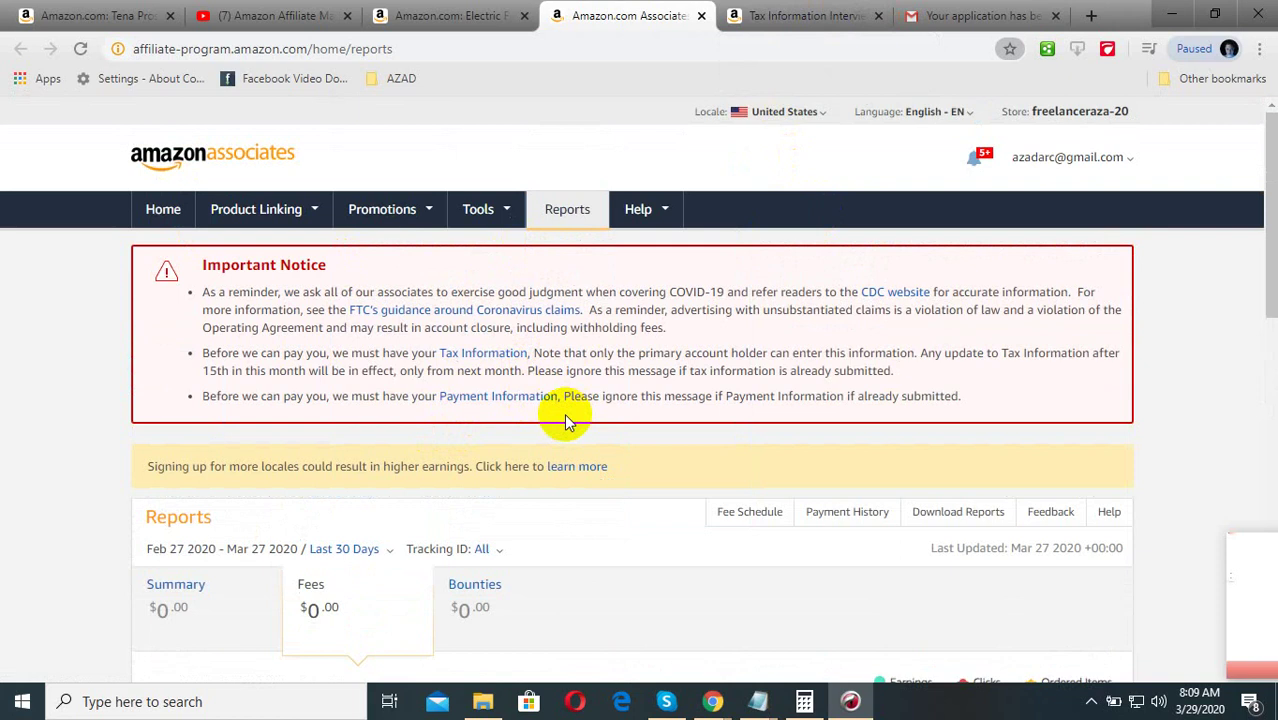
left_click(800, 15)
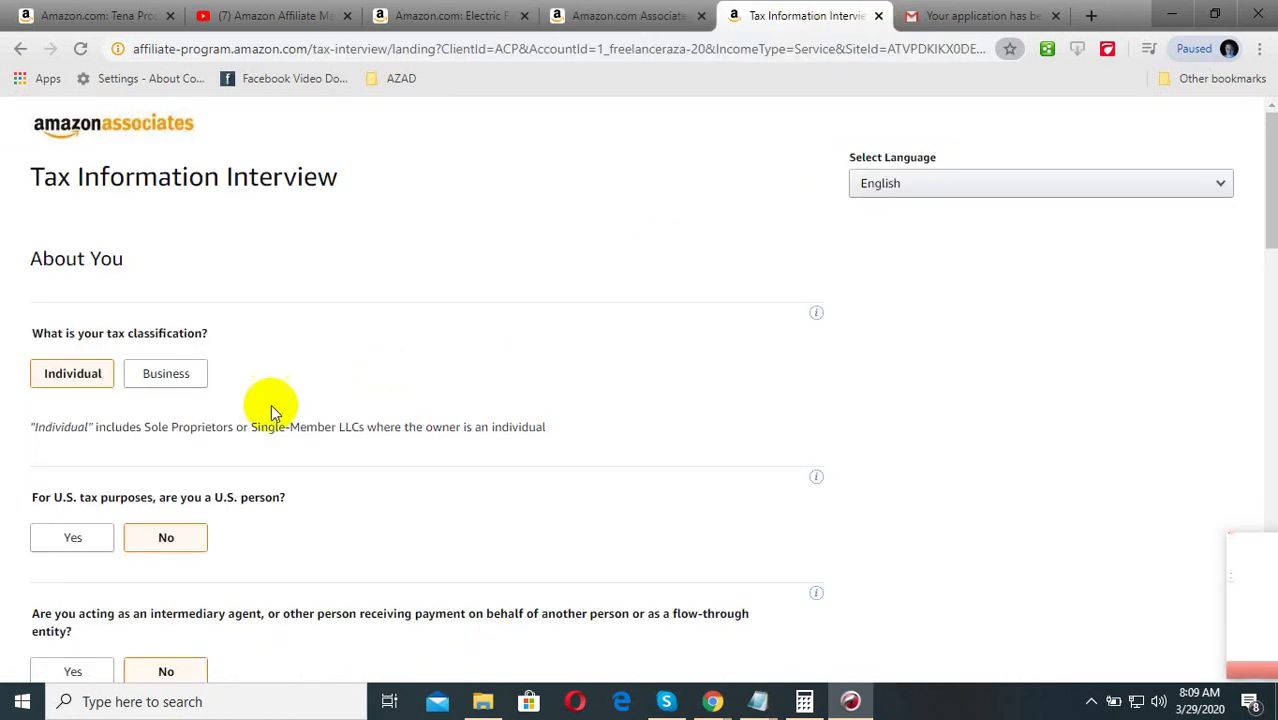
left_click(662, 15)
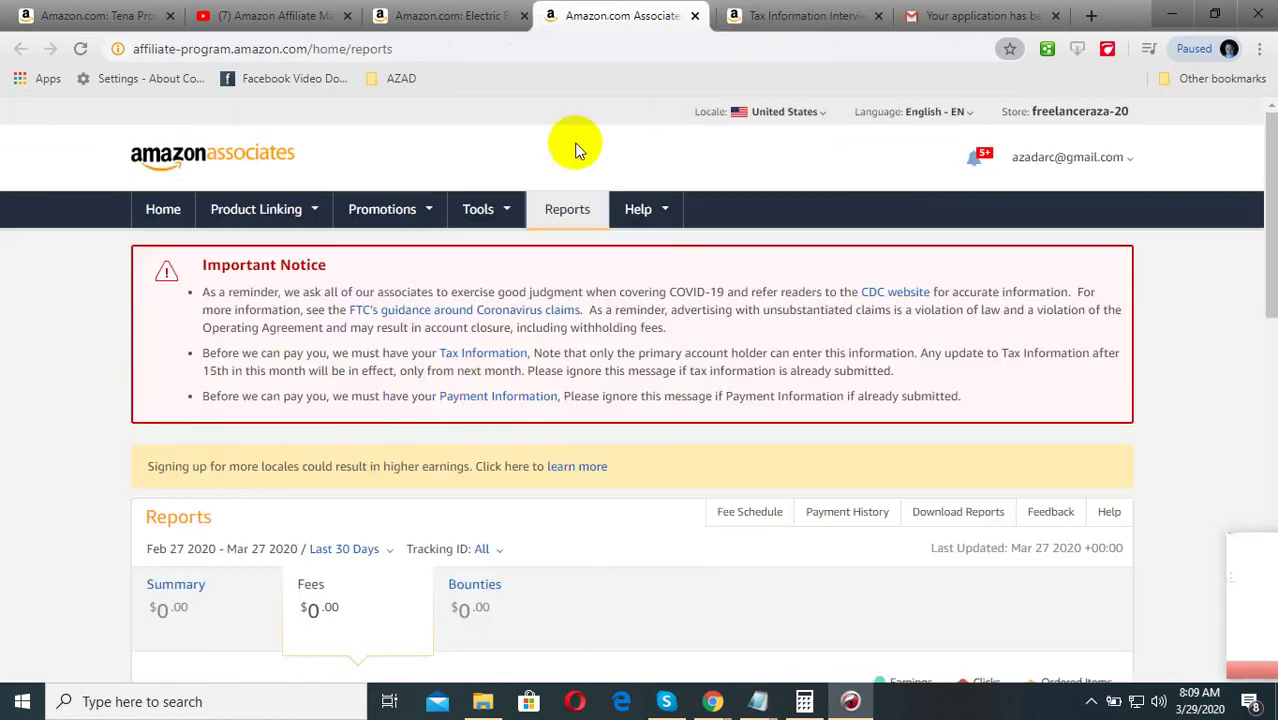
left_click(485, 352)
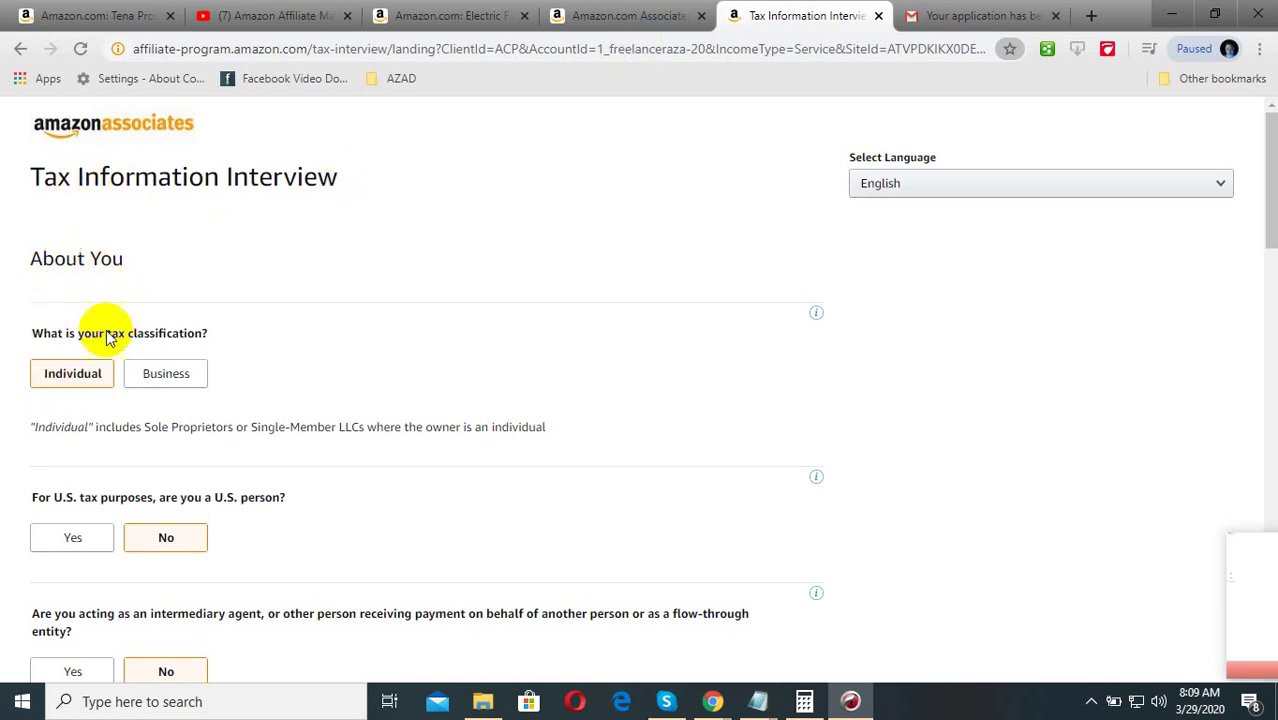
scroll(102, 528, "down", 1)
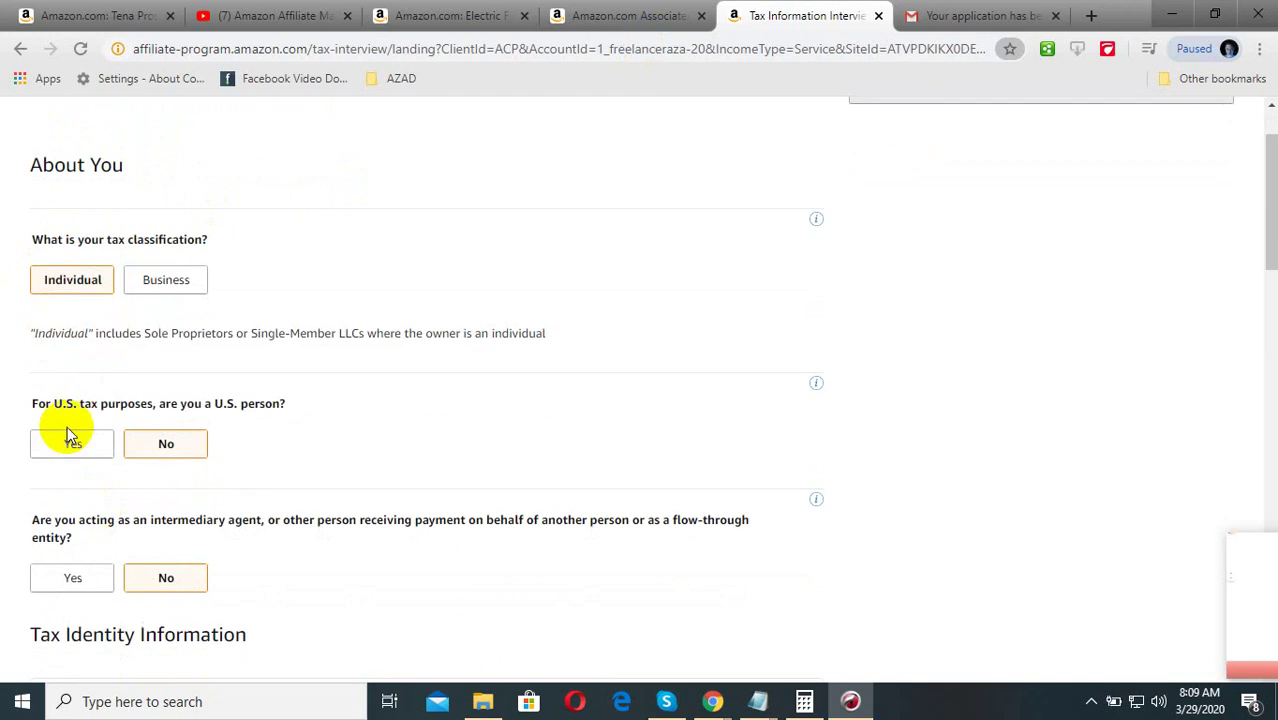
scroll(200, 451, "down", 2)
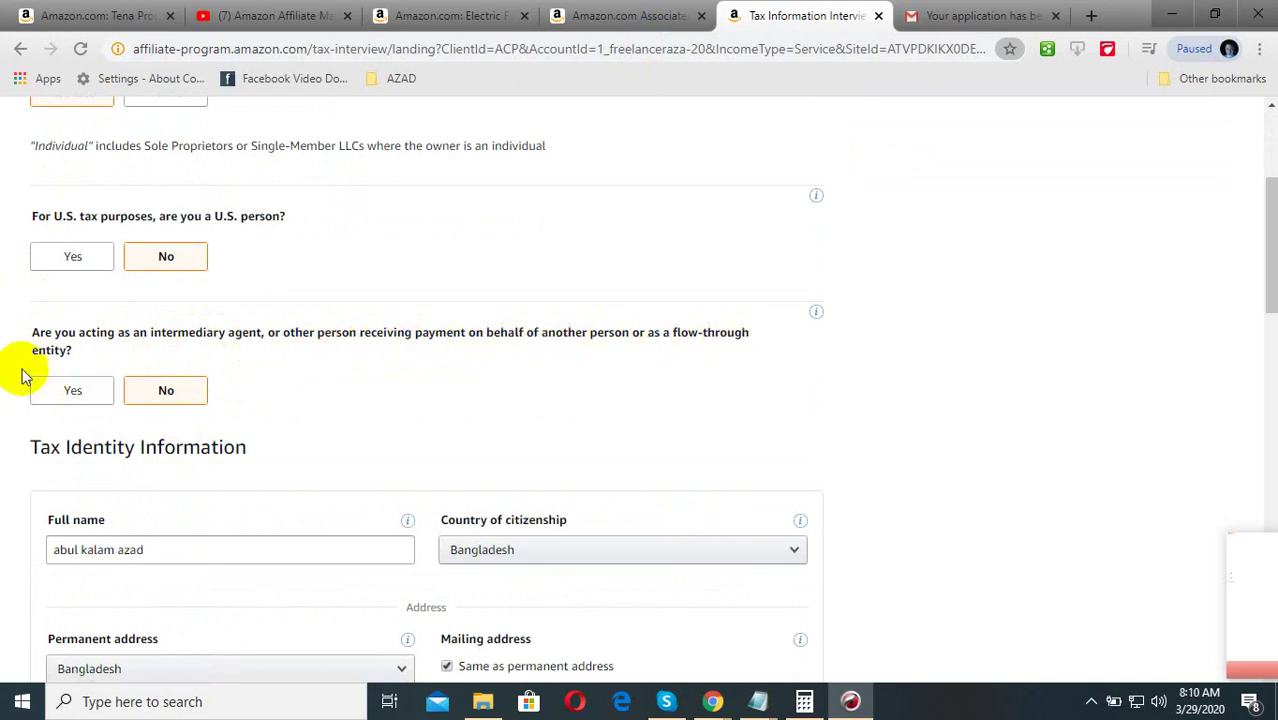
Delete the old third permanent-address line and enter the city name to clear the Required error
scroll(109, 370, "down", 1)
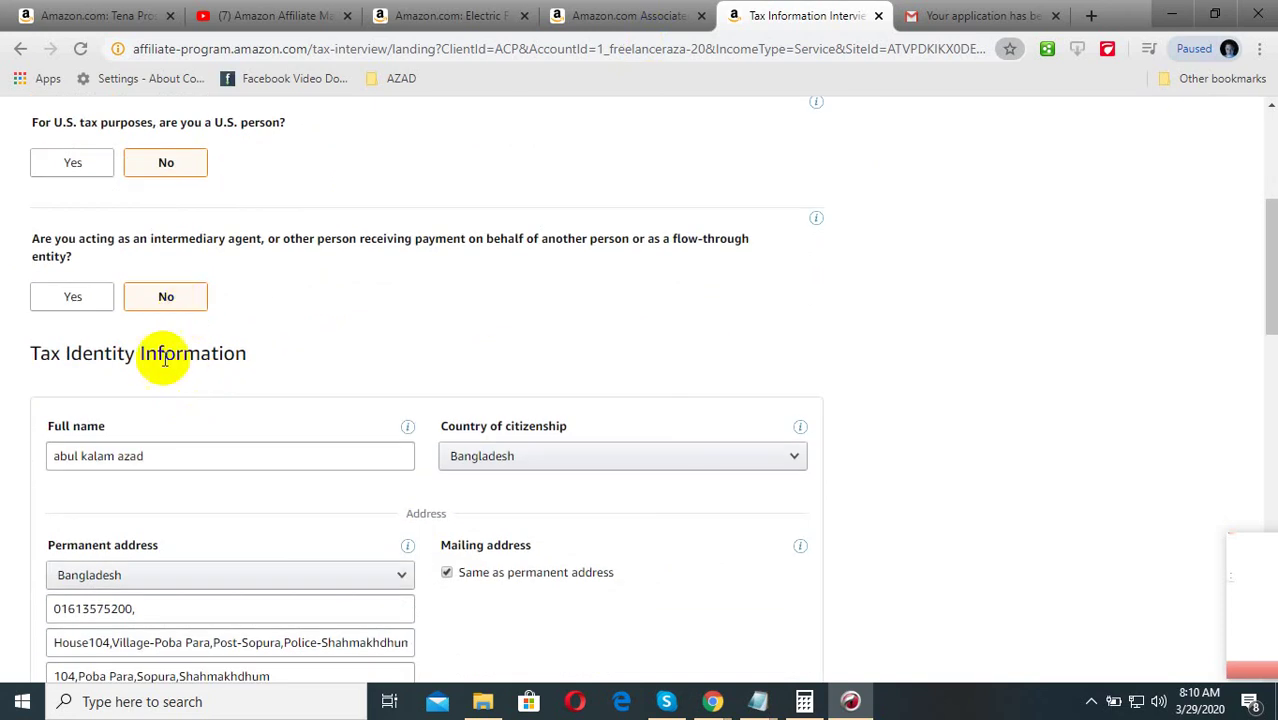
scroll(220, 375, "down", 1)
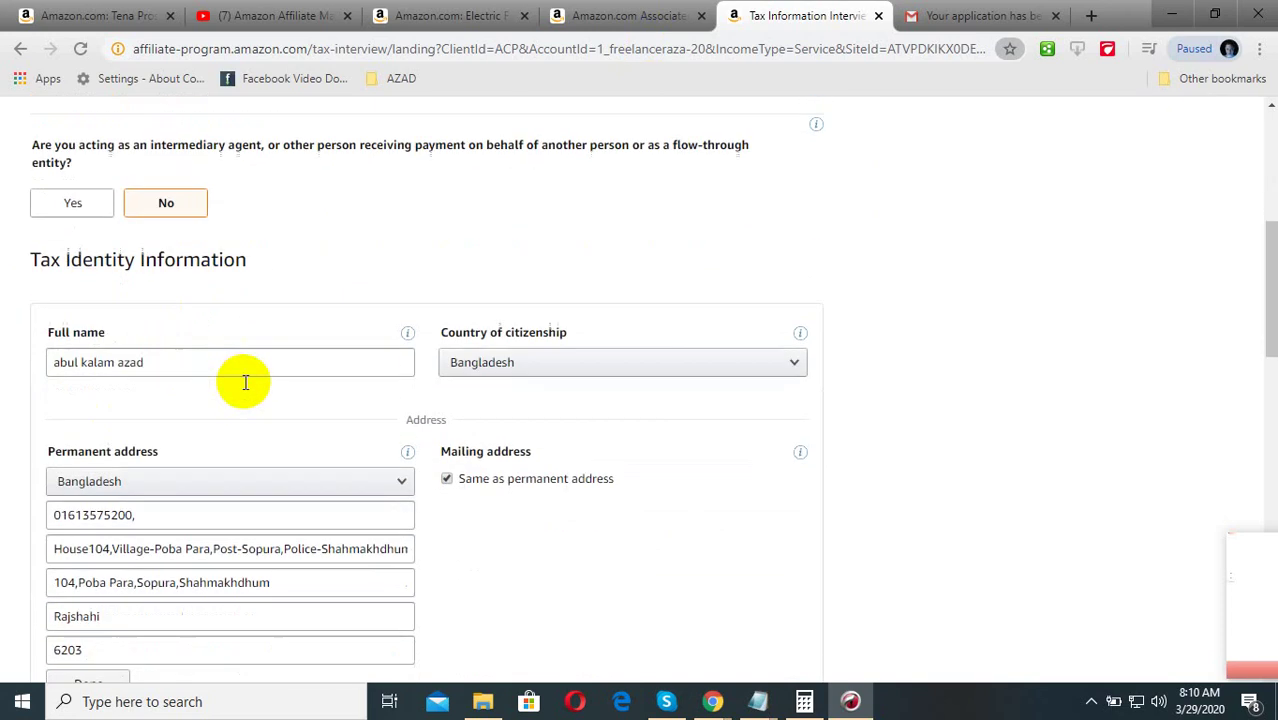
left_click(187, 365)
left_click(149, 407)
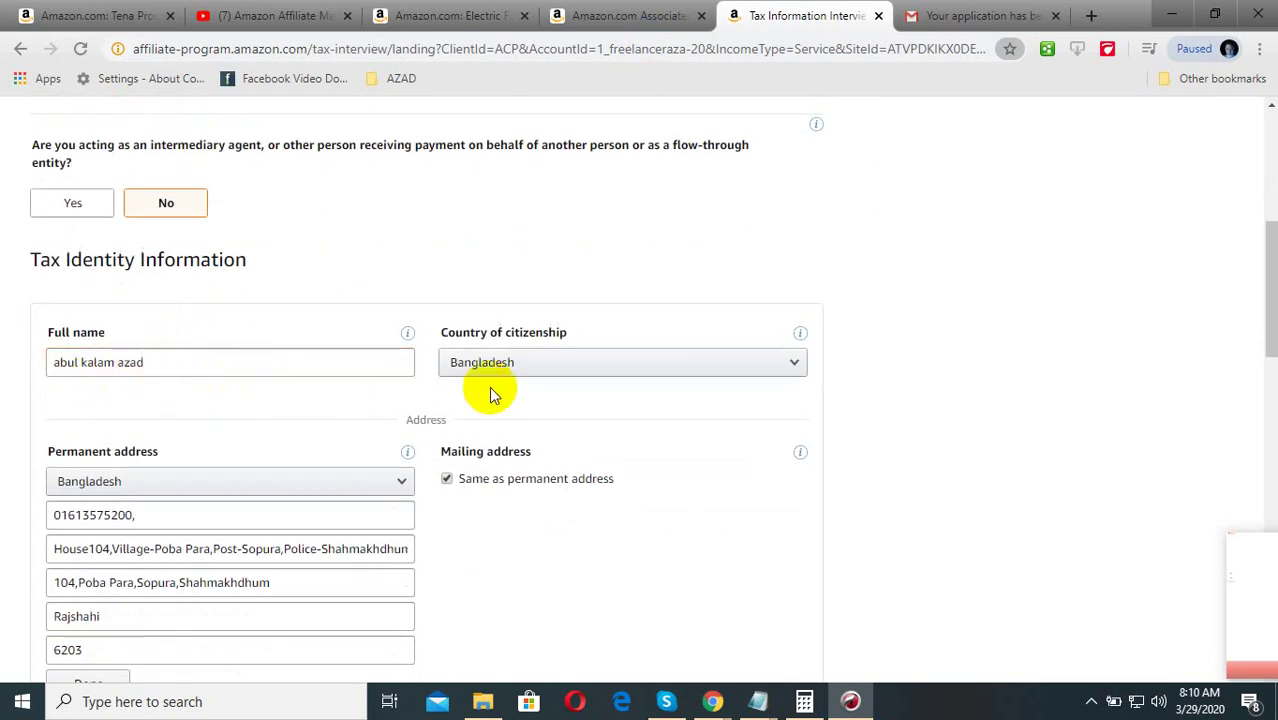
scroll(206, 480, "down", 2)
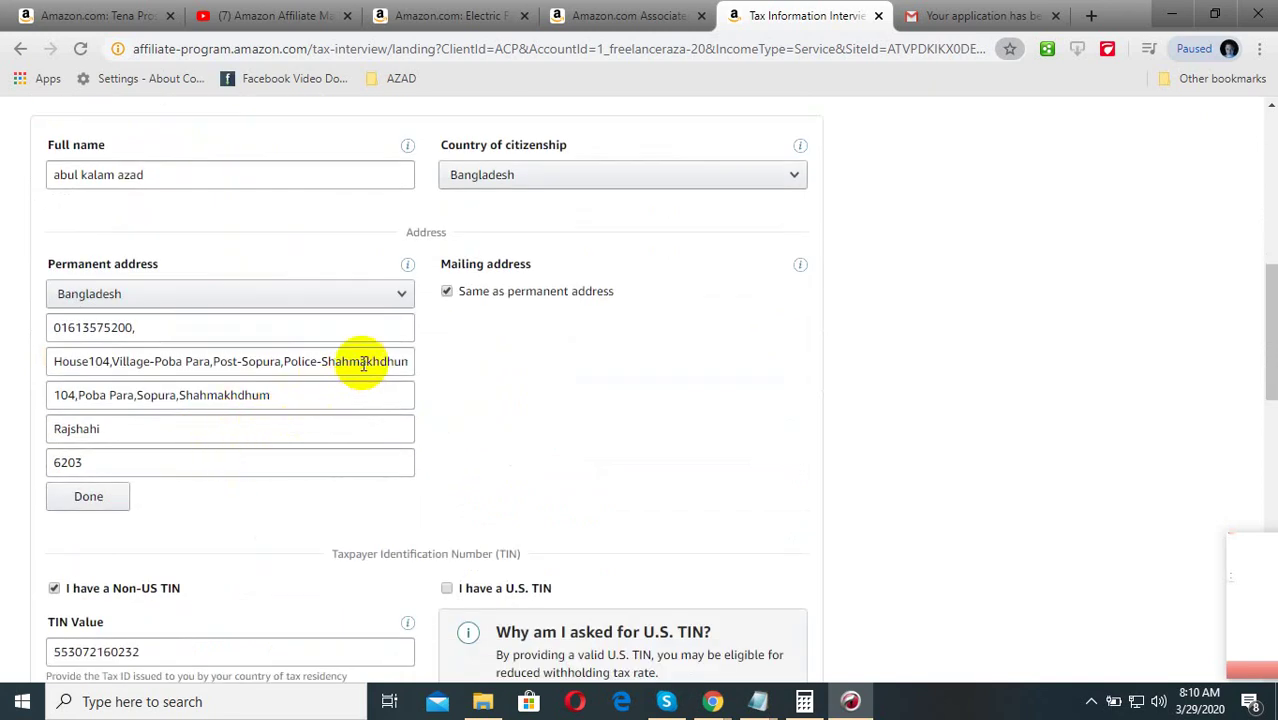
left_click_drag(357, 362, 422, 364)
left_click(340, 394)
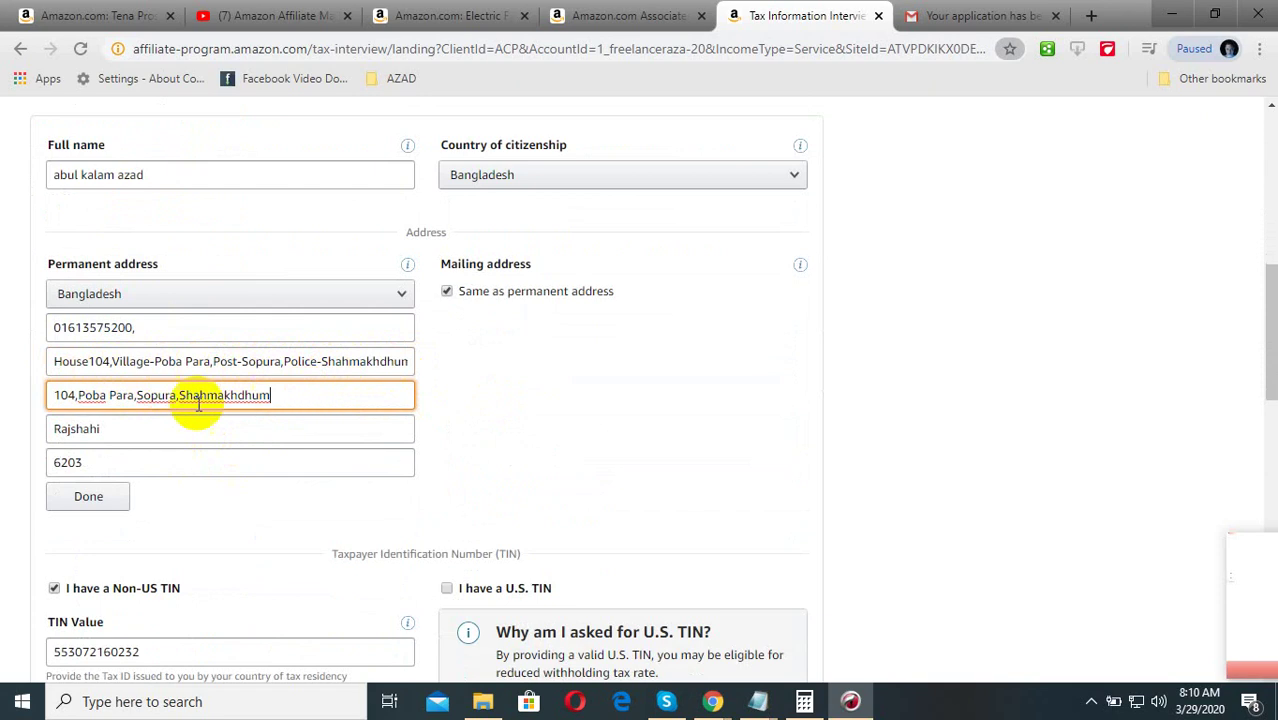
left_click_drag(284, 400, 24, 404)
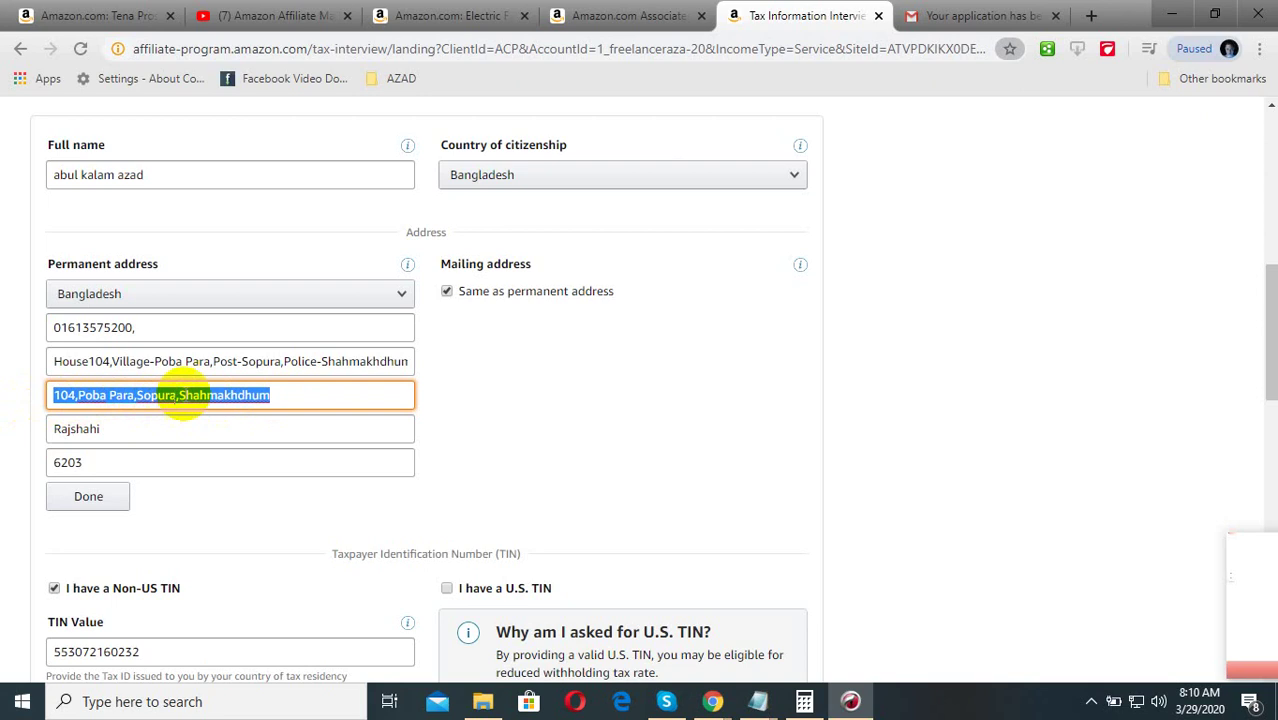
key("BackSpace")
left_click(585, 428)
left_click(275, 396)
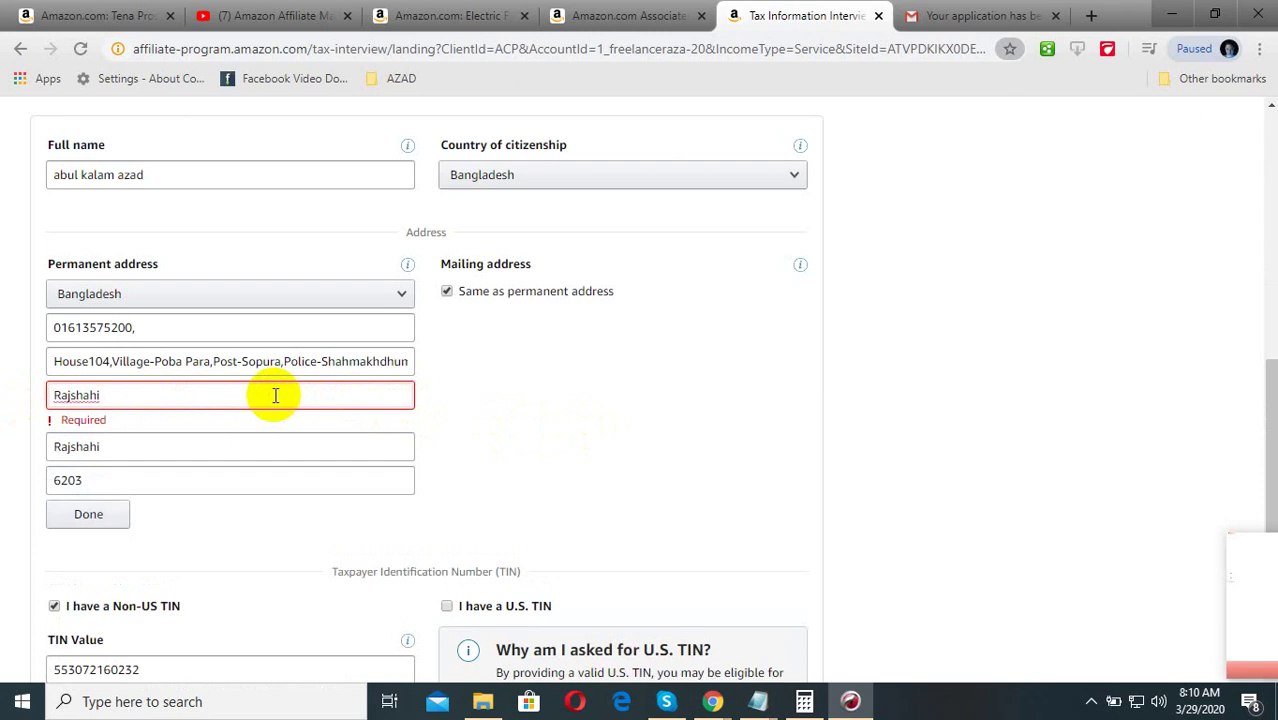
left_click(576, 412)
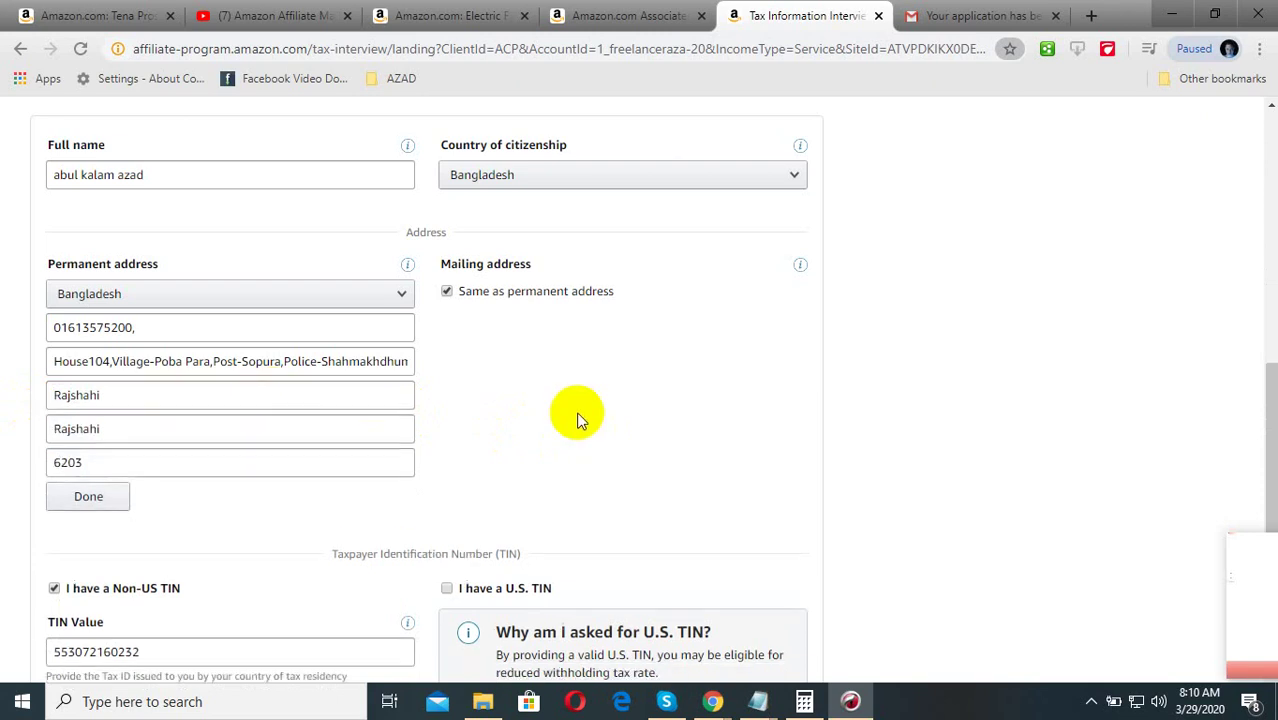
Clear the State field and paste the copied city name into it
left_click(135, 426)
double_click(214, 431)
key("BackSpace")
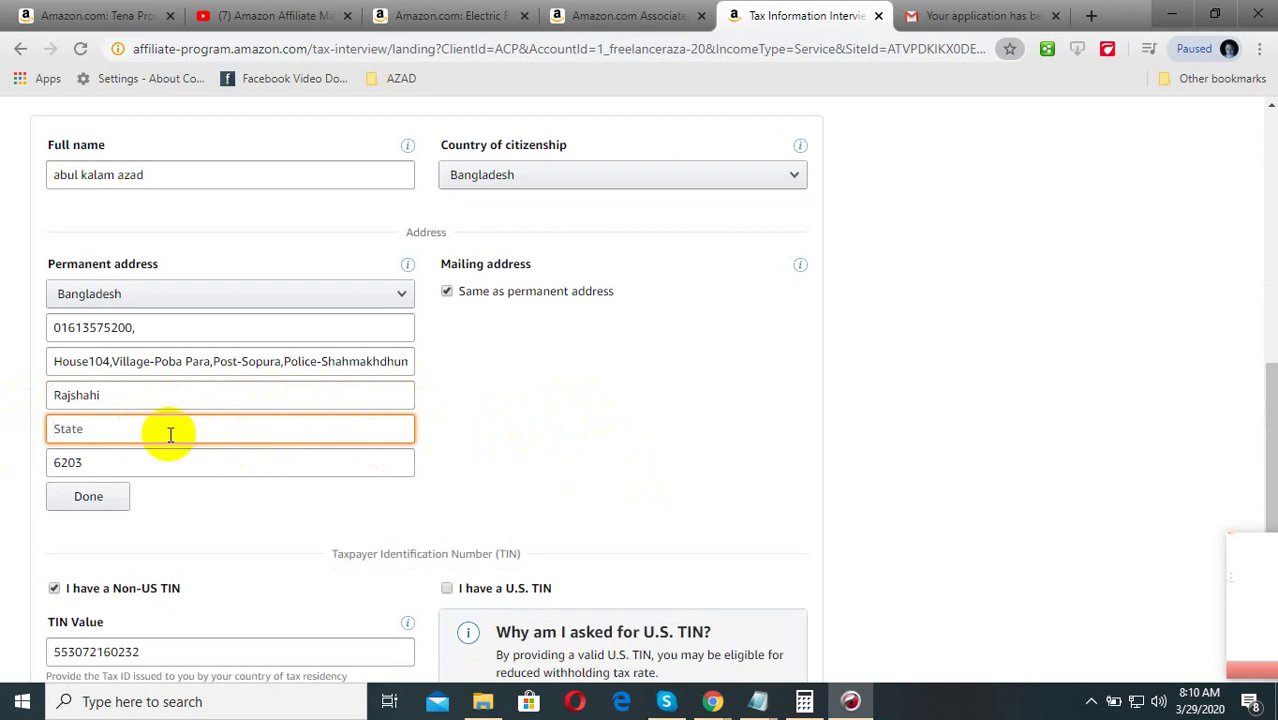
double_click(122, 398)
key("ctrl+c")
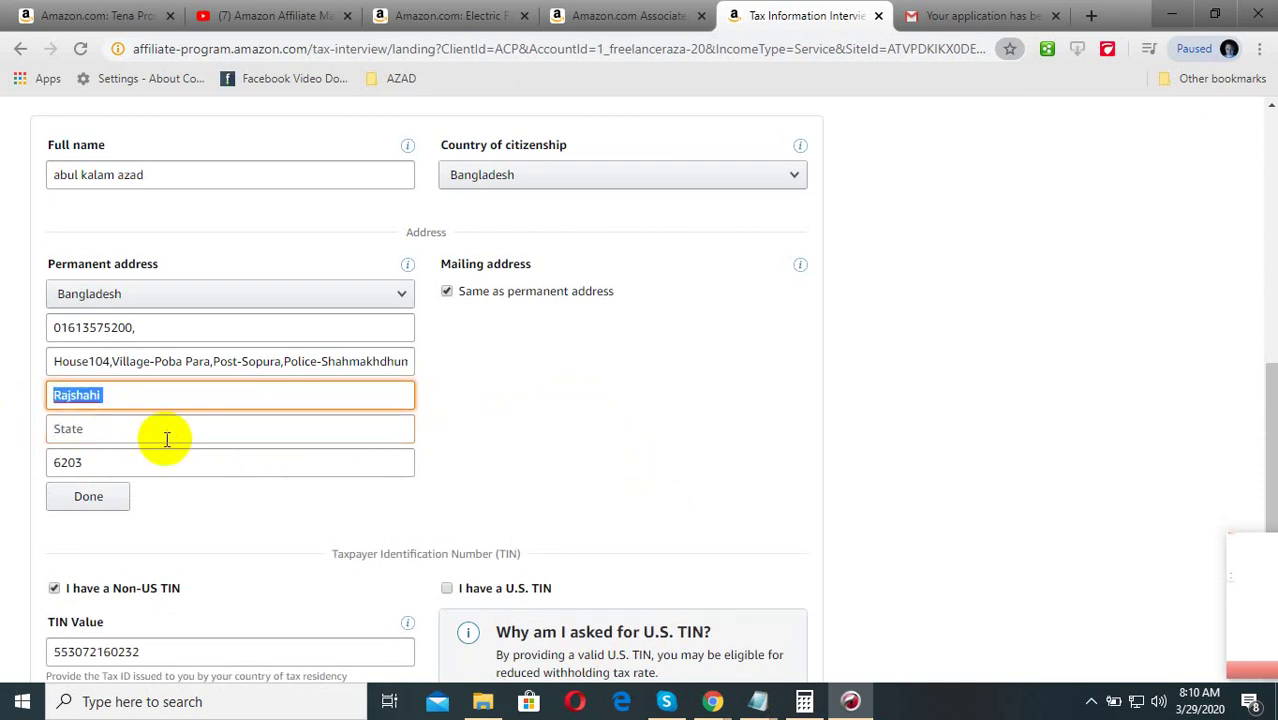
left_click(167, 438)
key("ctrl+v")
left_click(593, 432)
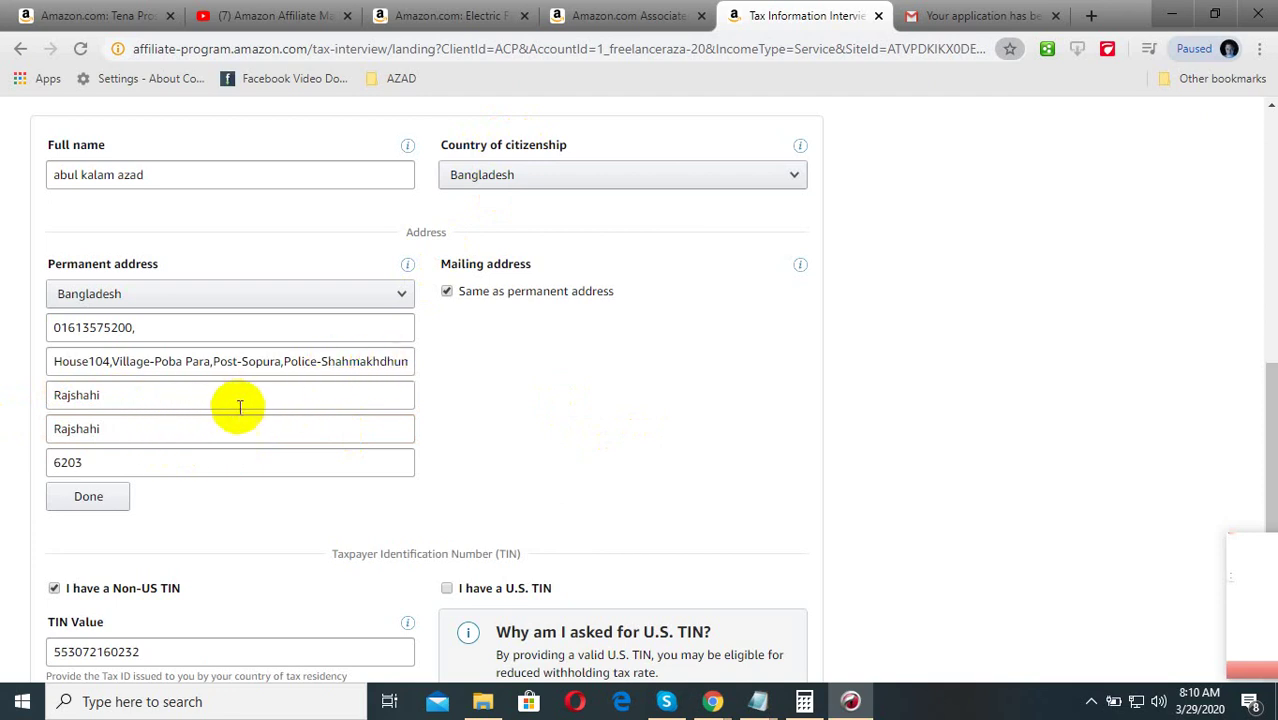
scroll(105, 441, "down", 1)
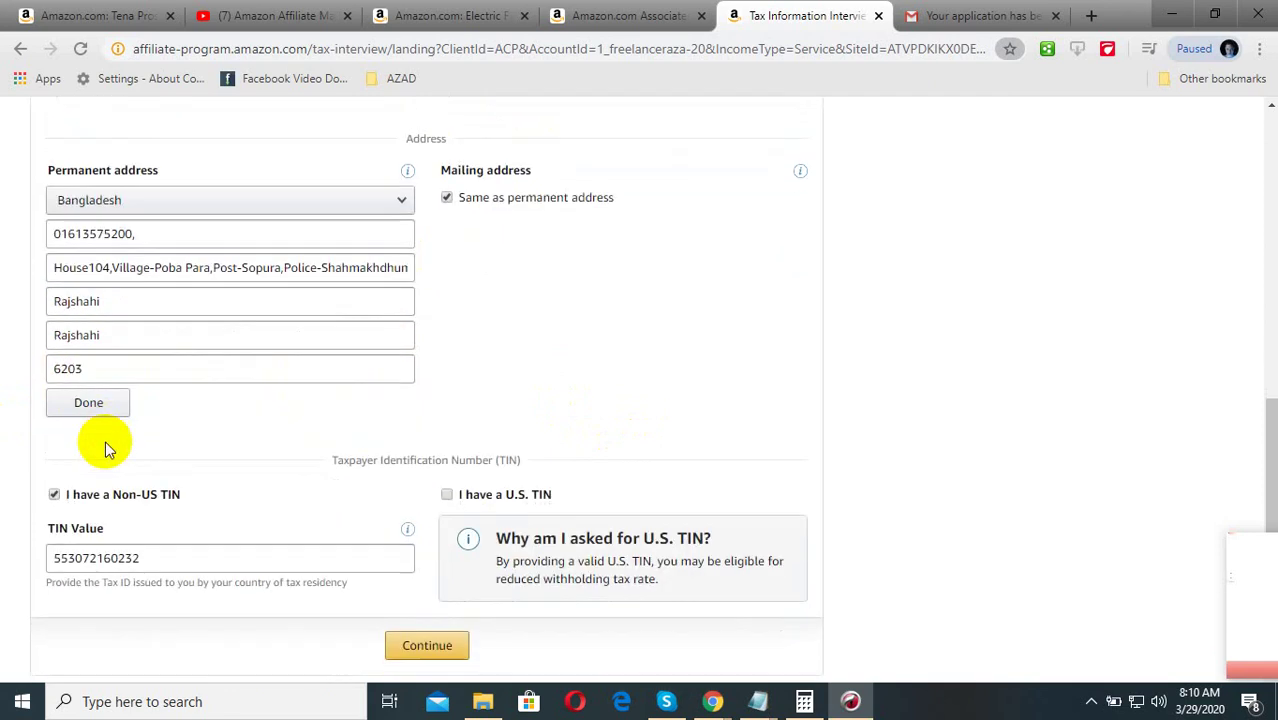
scroll(210, 450, "down", 1)
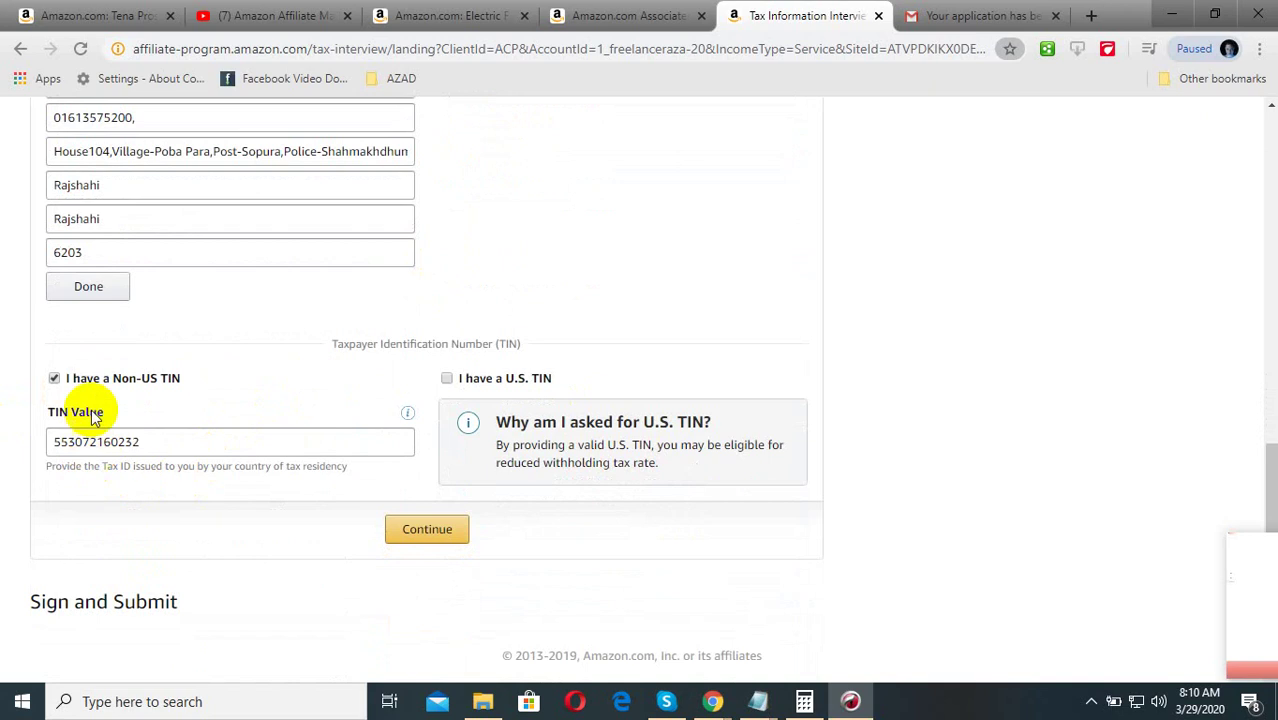
scroll(90, 390, "up", 1)
scroll(113, 375, "up", 1)
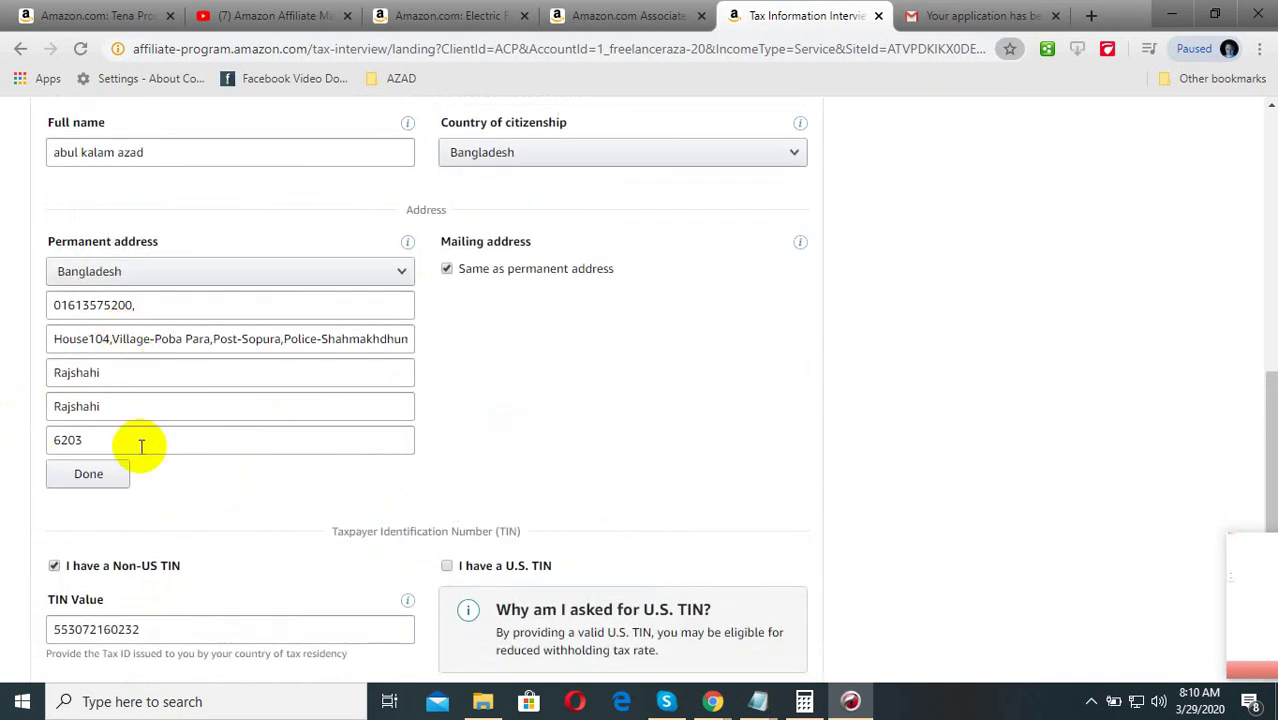
Replace the number in the first address line with '01'
left_click(160, 303)
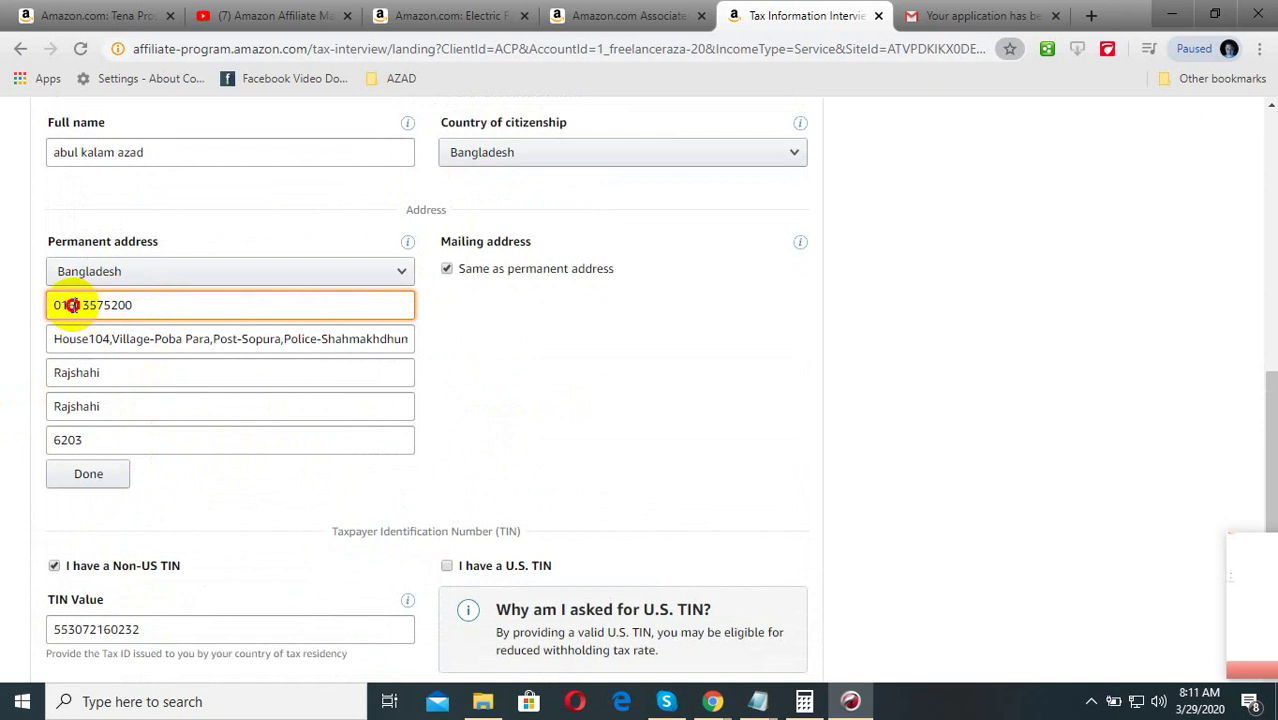
double_click(117, 308)
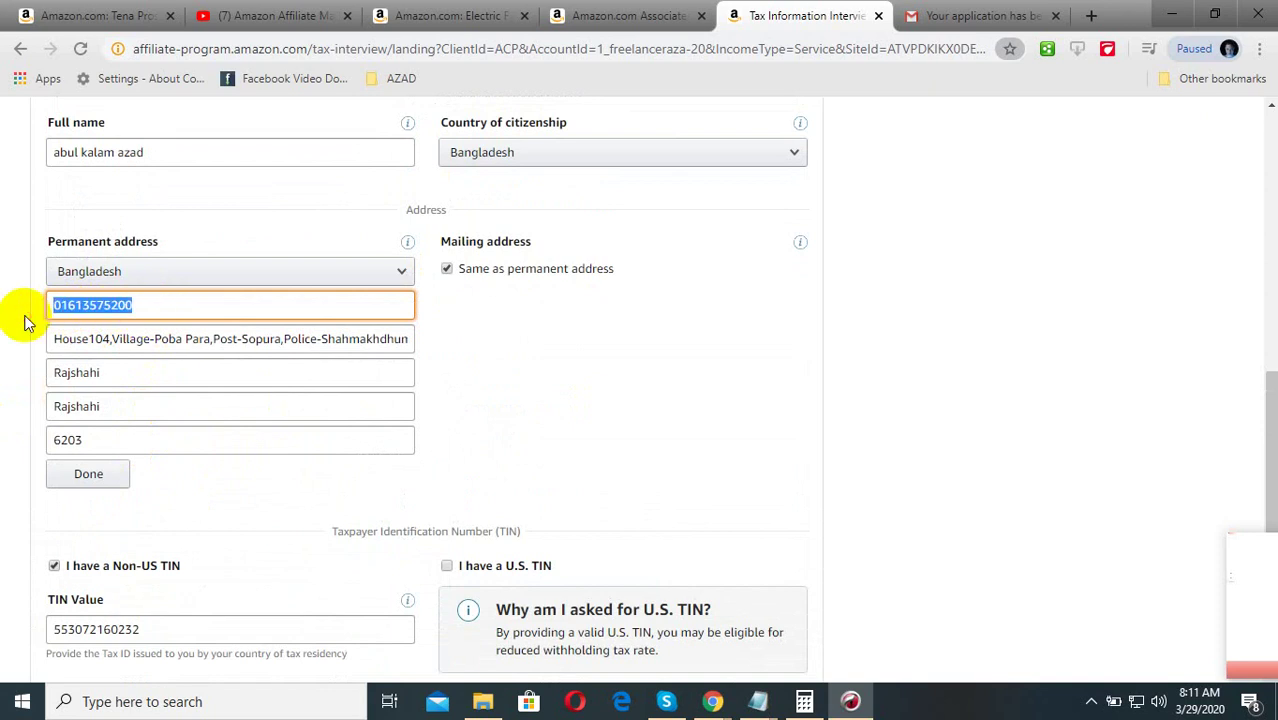
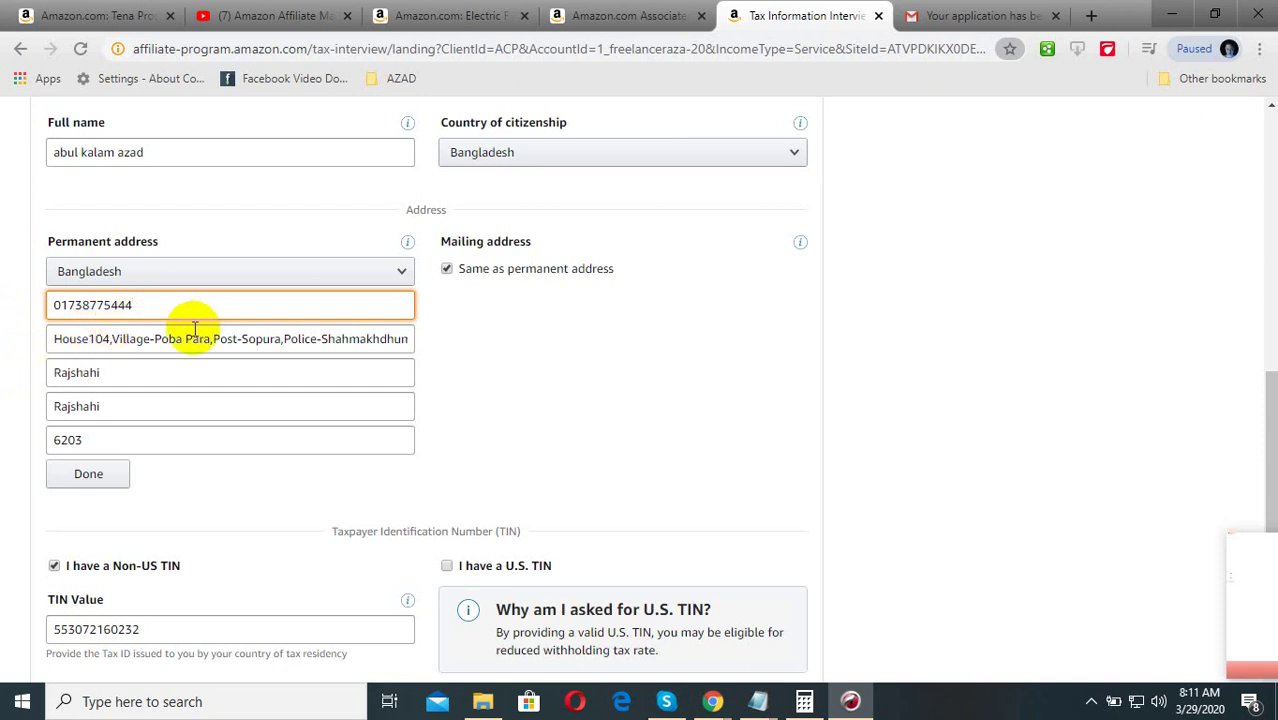
left_click(950, 368)
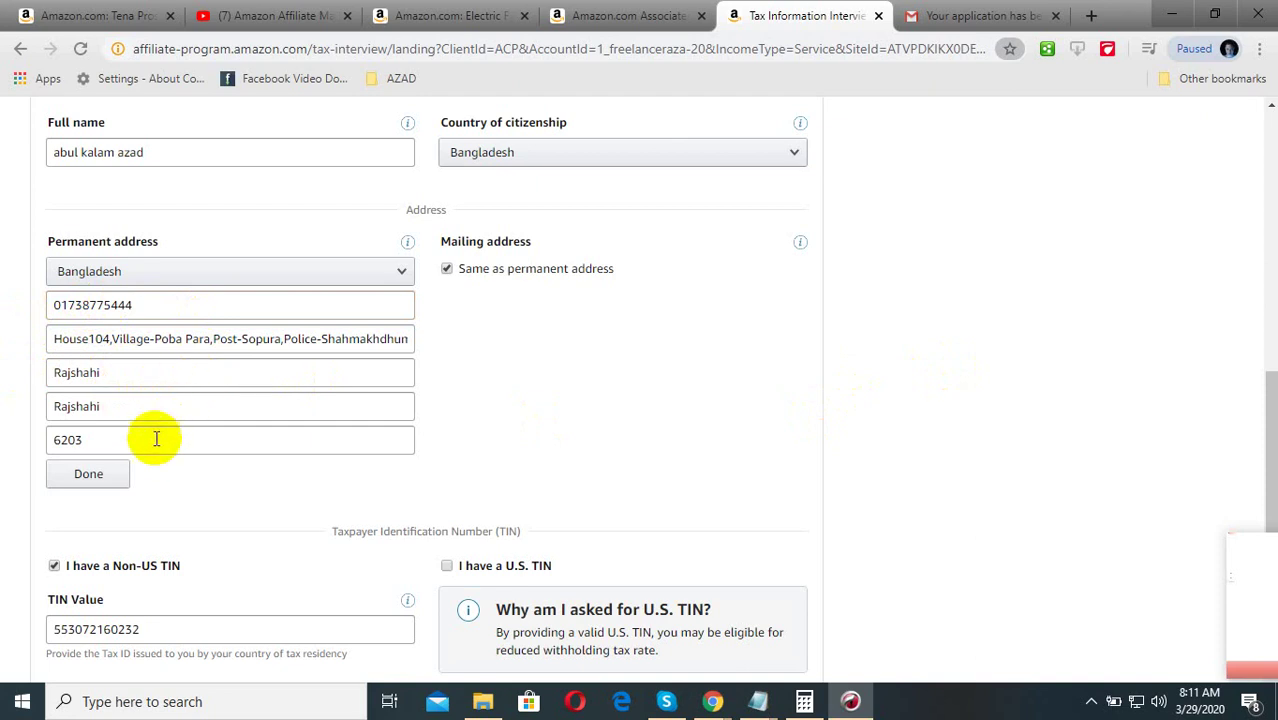
Tick and then untick 'I have a U.S. TIN', keeping only the non-US TIN claimed
scroll(135, 462, "down", 2)
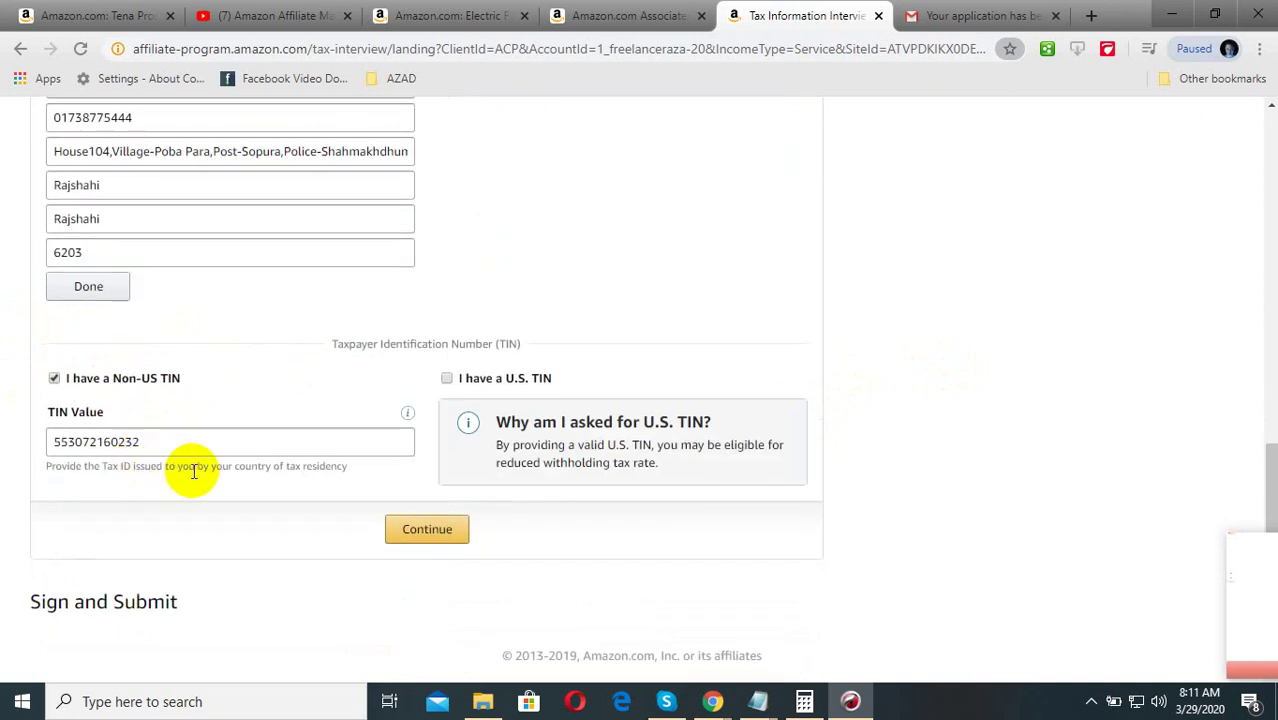
scroll(165, 456, "up", 2)
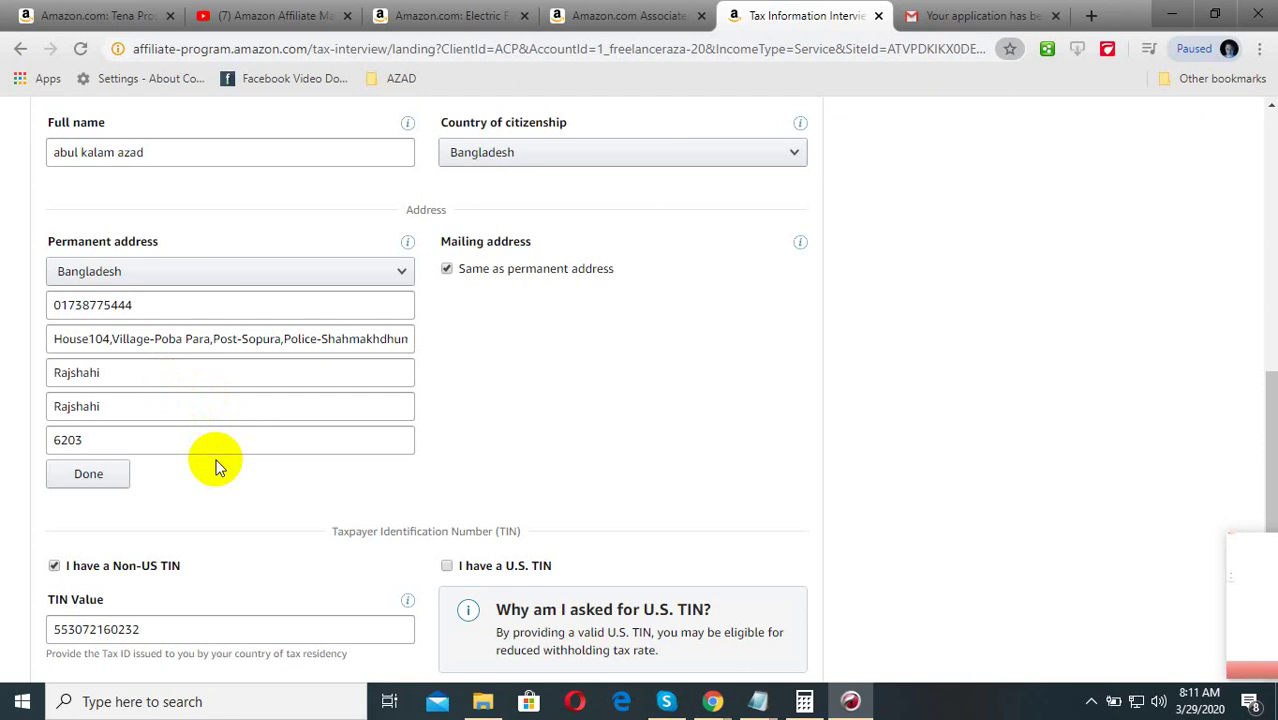
scroll(222, 470, "down", 2)
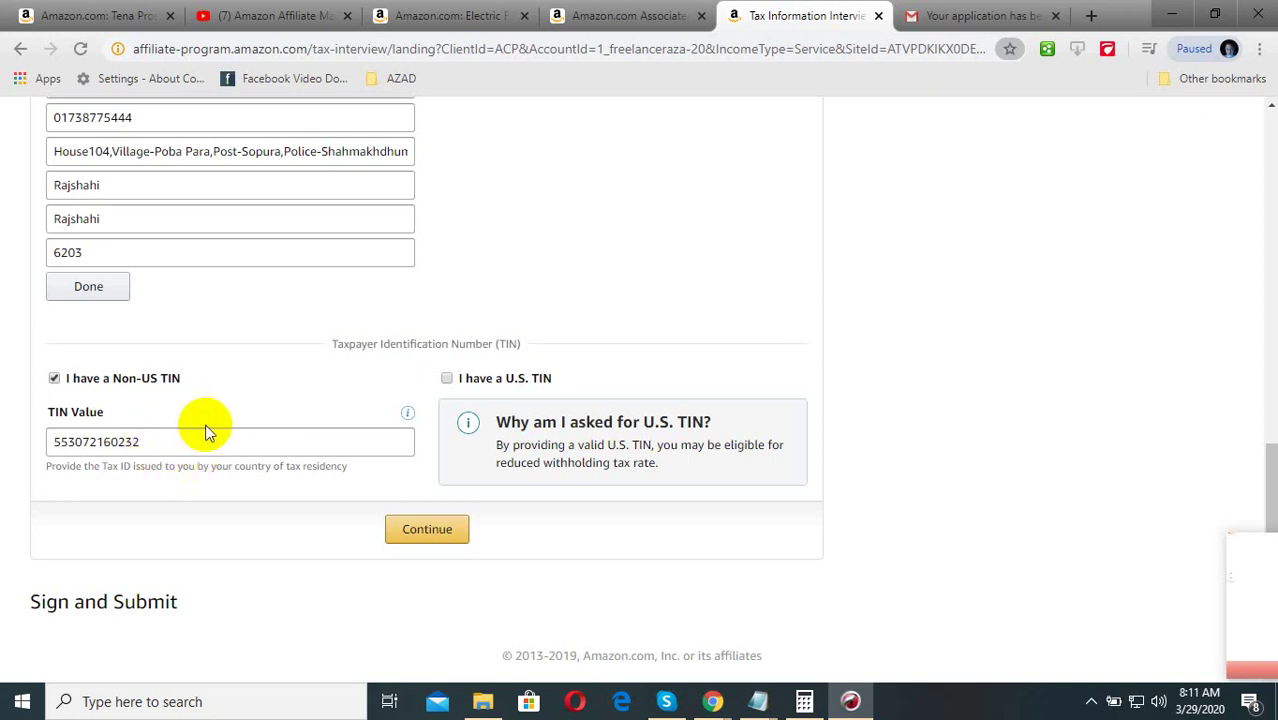
left_click(448, 379)
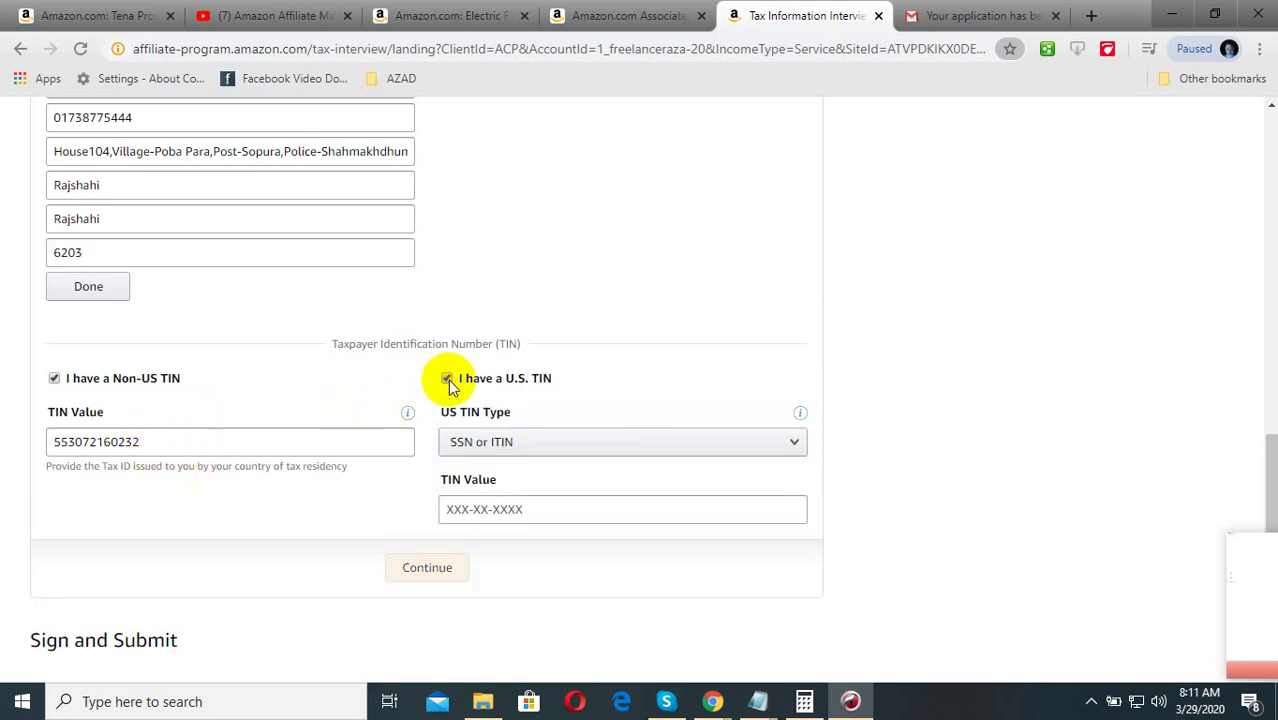
left_click(448, 379)
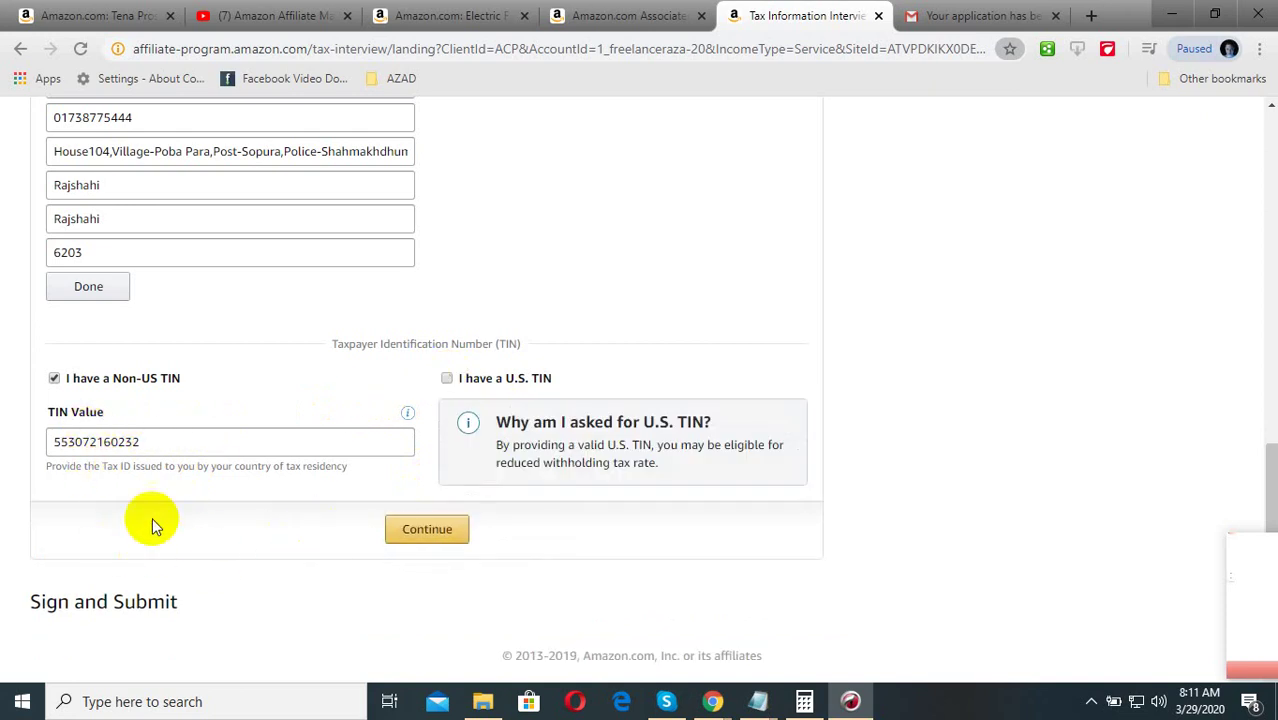
scroll(277, 556, "up", 6)
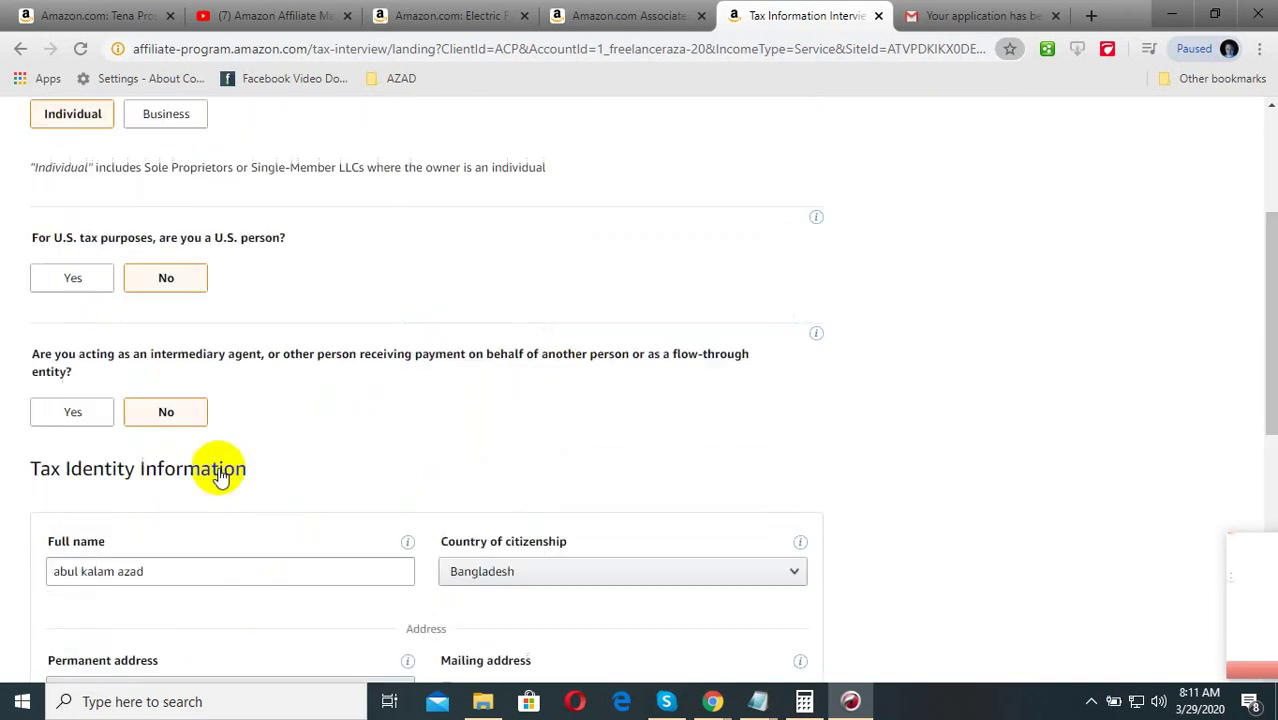
scroll(200, 478, "up", 2)
scroll(251, 422, "down", 8)
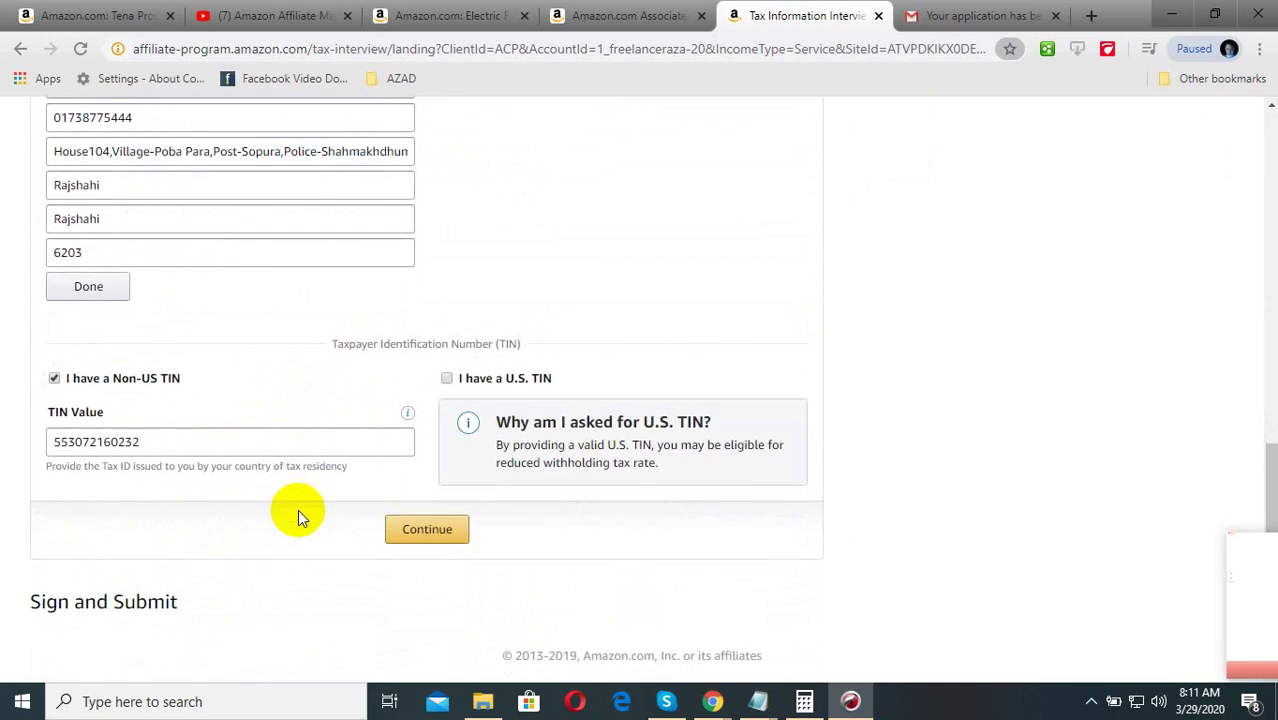
Continue with services performed outside the U.S., sign dated 03-29-2020, and save for W-8BEN preview
left_click(415, 531)
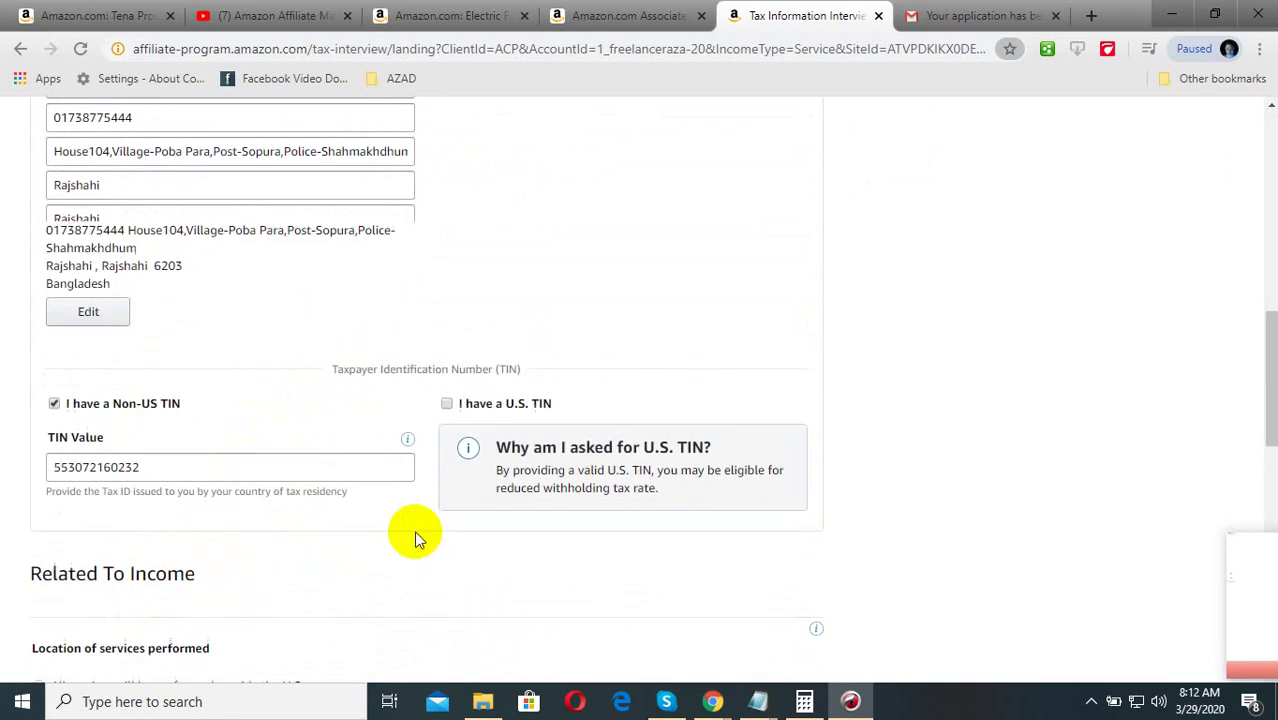
scroll(40, 400, "down", 1)
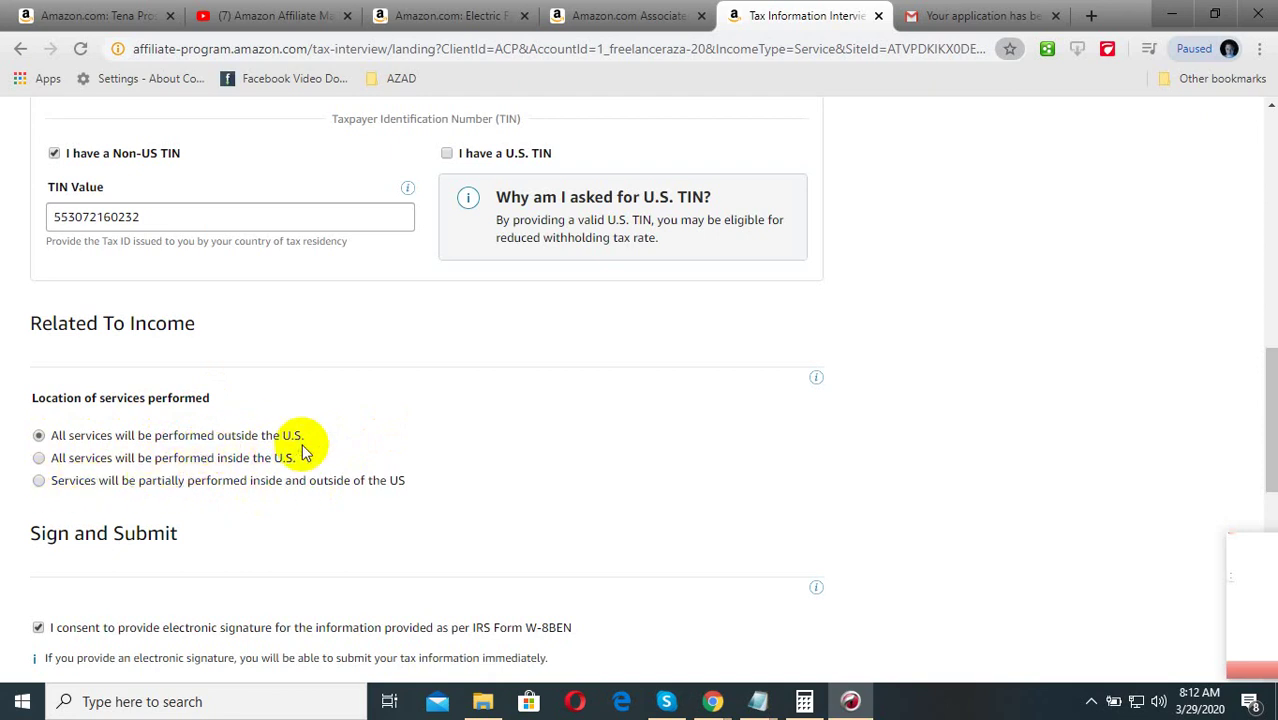
scroll(303, 452, "down", 1)
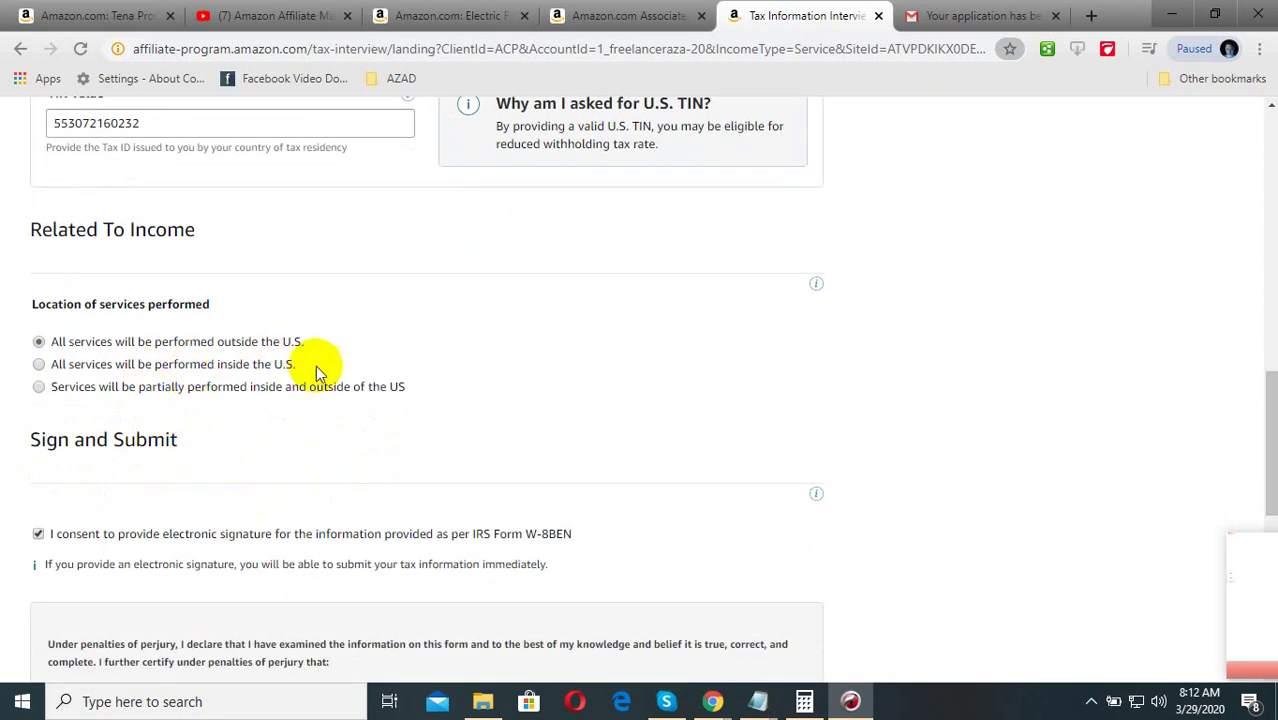
scroll(318, 380, "down", 1)
scroll(120, 360, "down", 3)
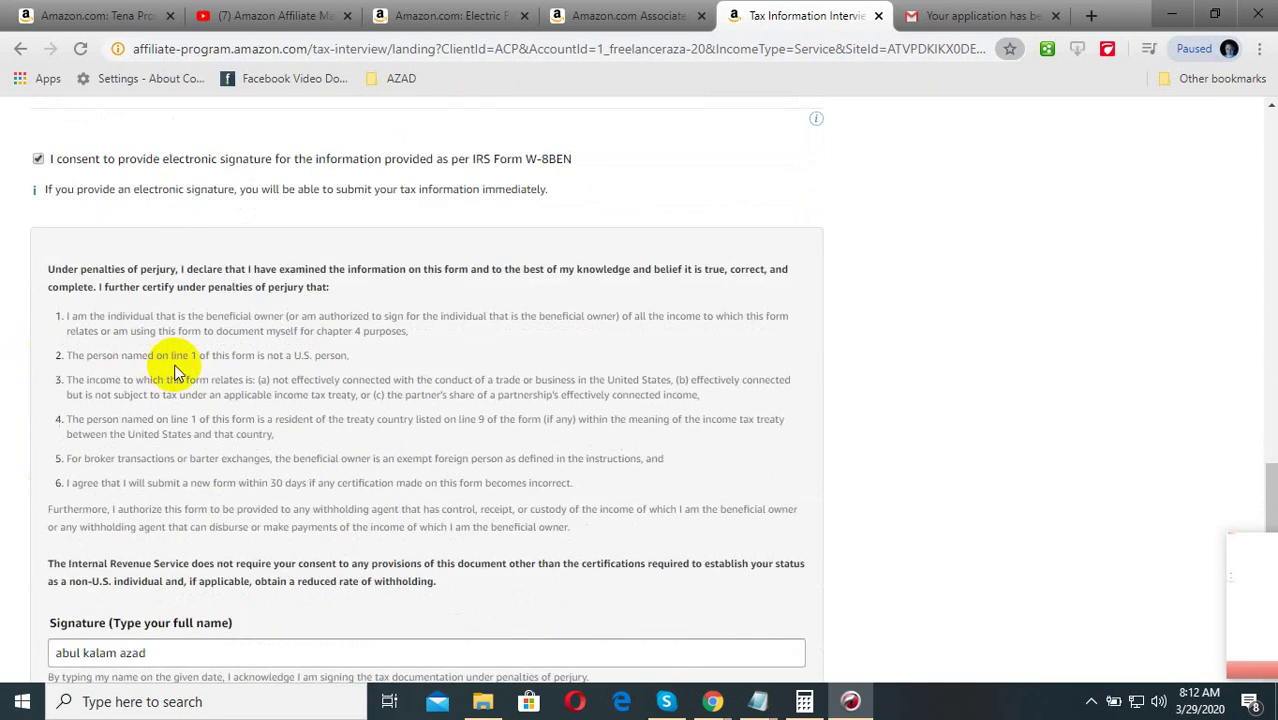
scroll(300, 345, "up", 2)
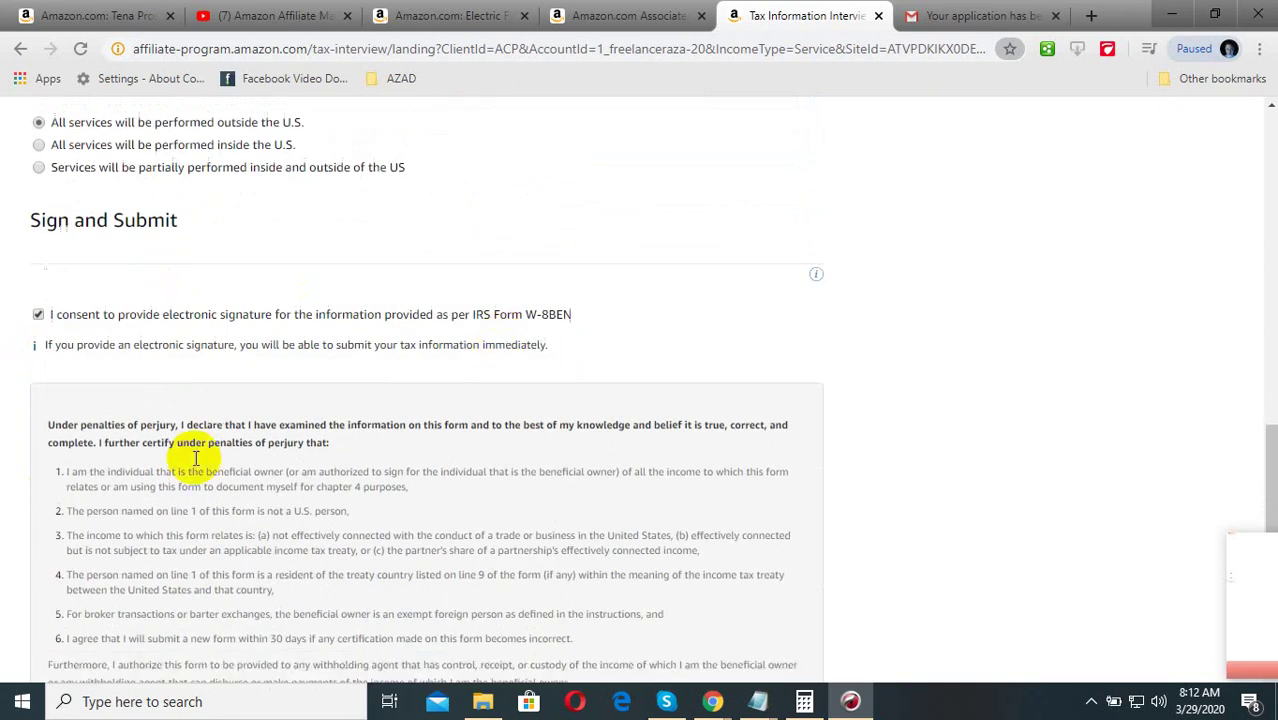
scroll(250, 445, "down", 4)
scroll(160, 400, "down", 1)
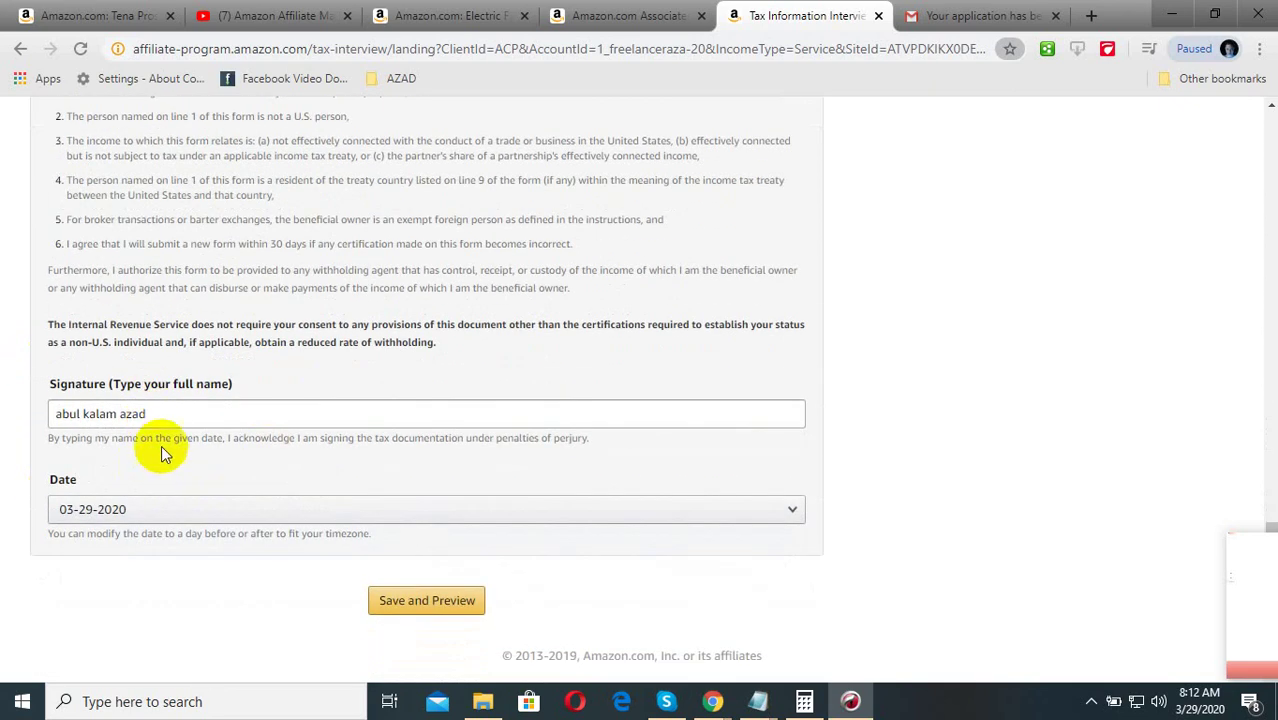
left_click(100, 507)
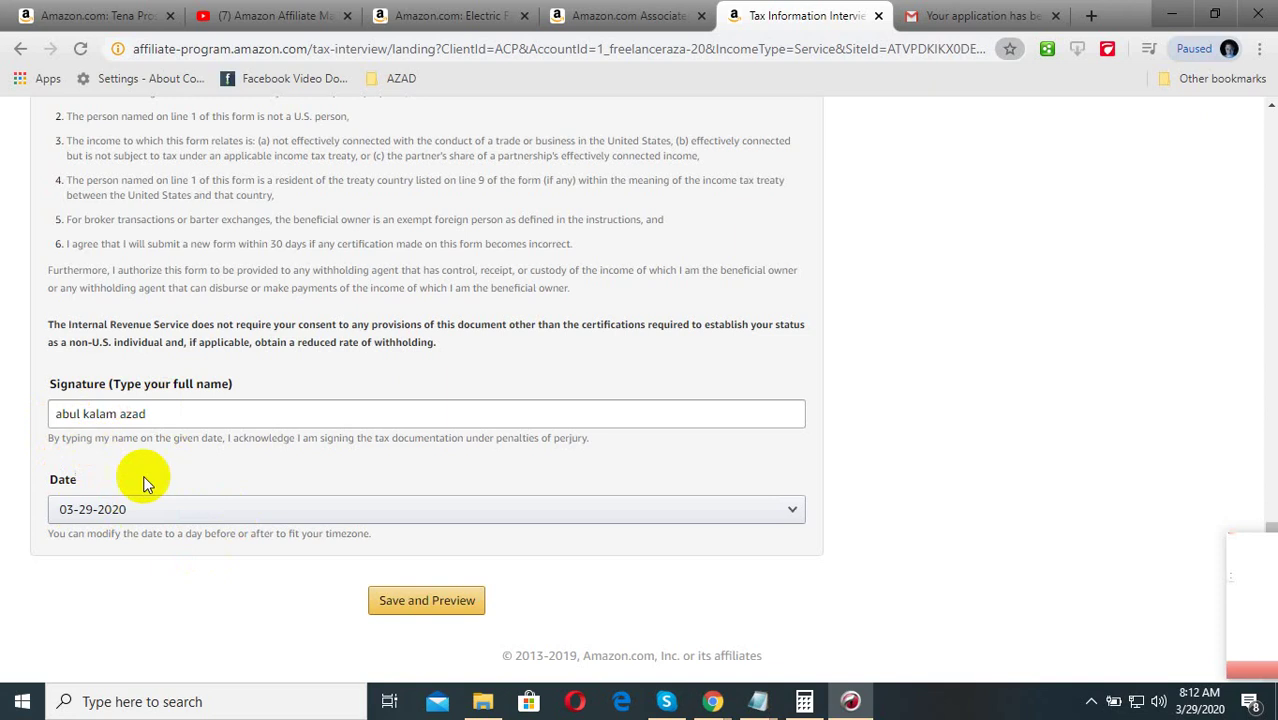
left_click(404, 604)
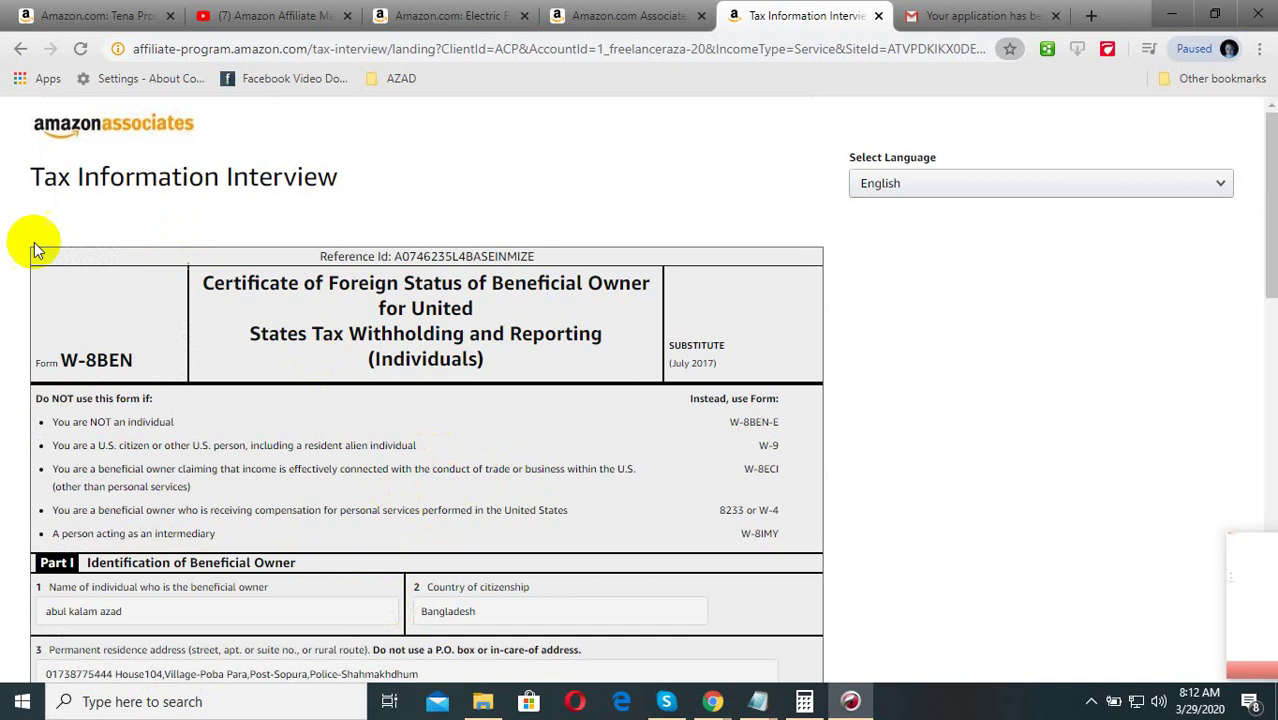
Scroll through the W-8BEN preview Parts I–III down to Sign Here and the Submit Form button
scroll(330, 290, "down", 3)
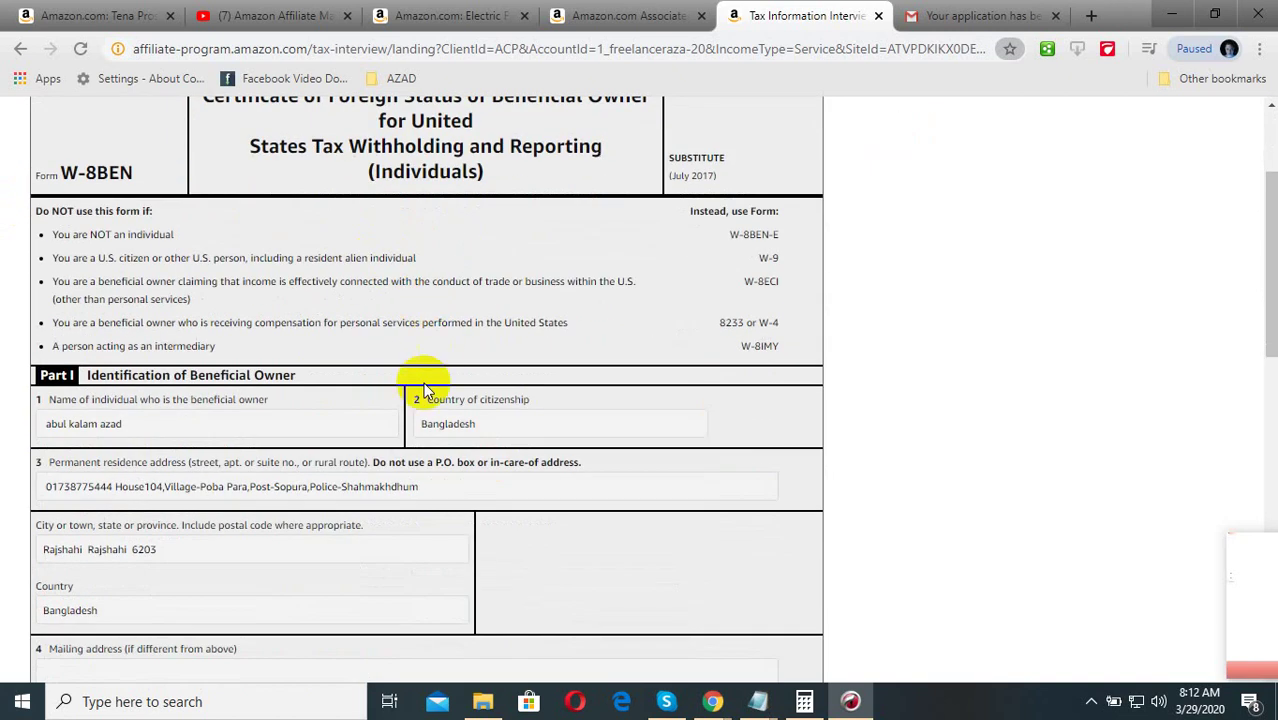
scroll(110, 450, "down", 13)
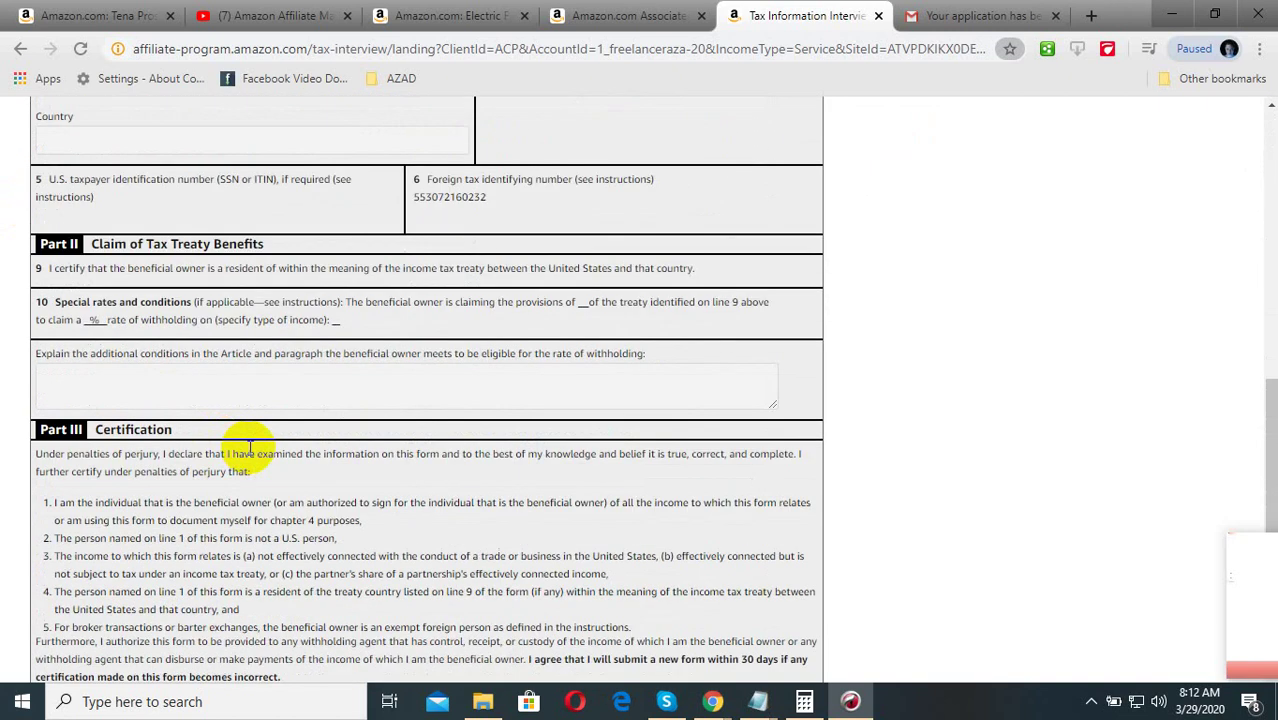
scroll(266, 450, "up", 7)
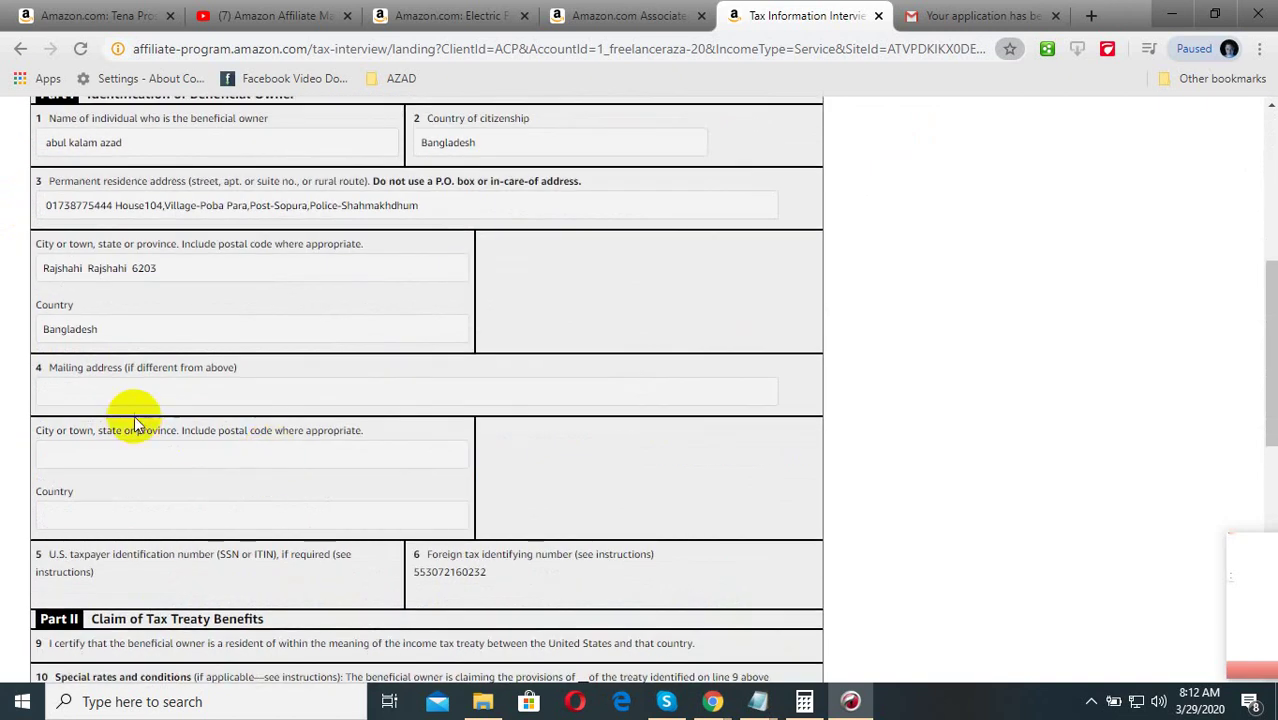
scroll(260, 440, "down", 7)
scroll(268, 473, "down", 7)
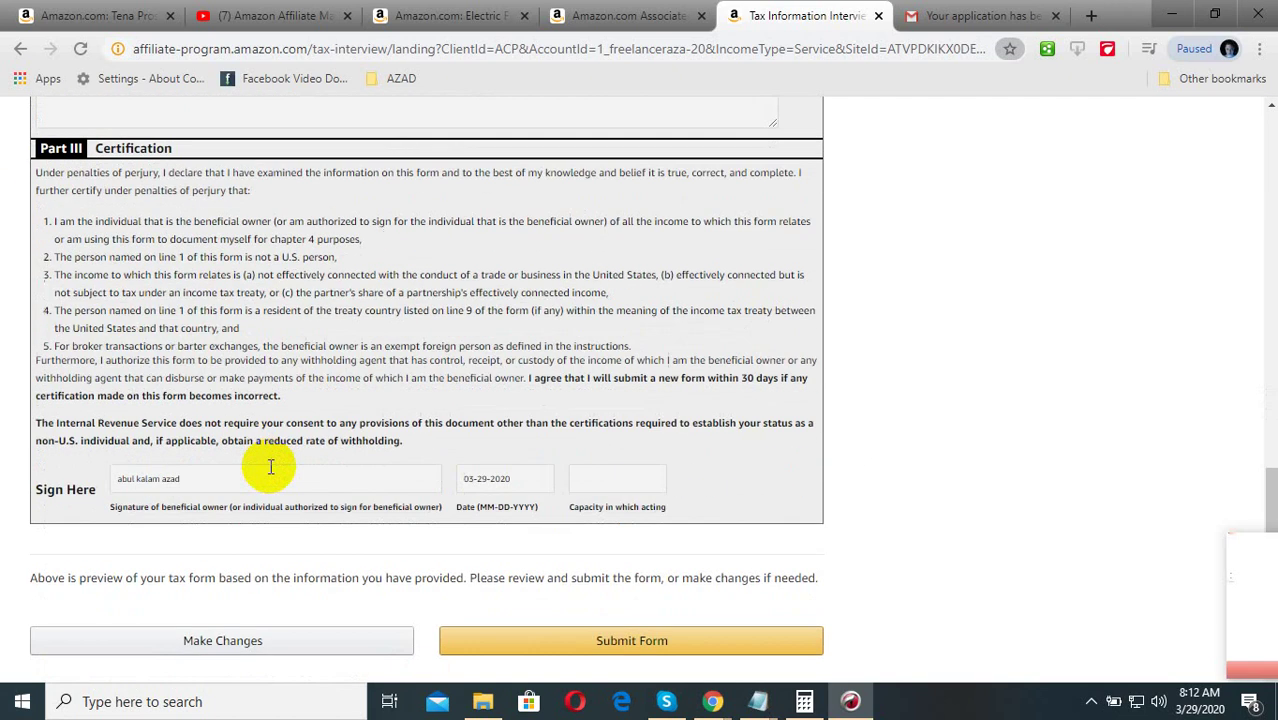
scroll(290, 476, "up", 13)
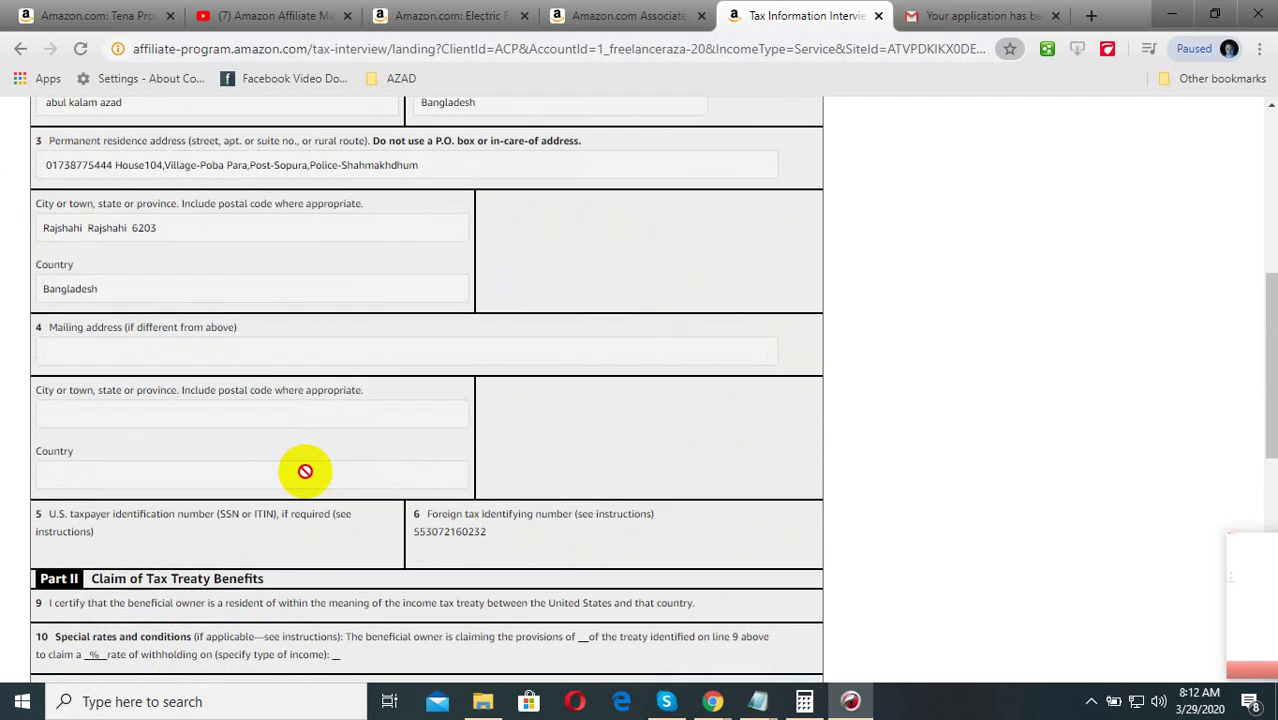
scroll(199, 477, "up", 4)
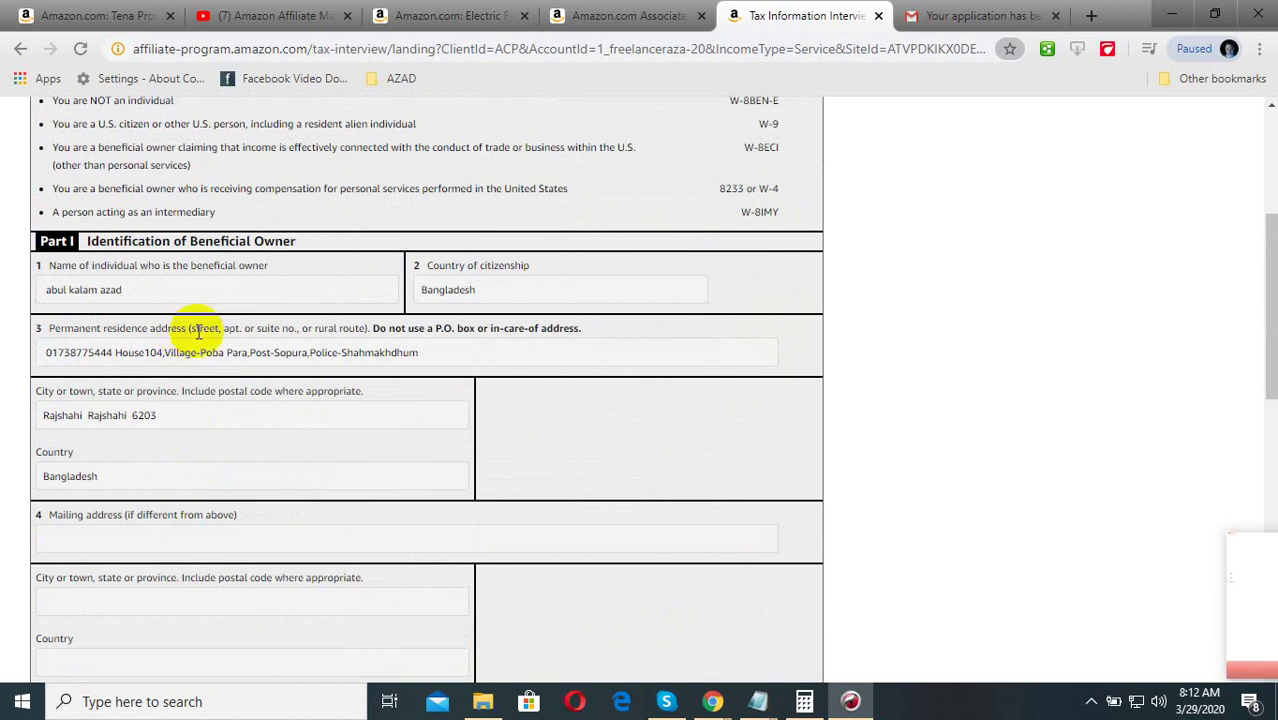
scroll(345, 300, "up", 2)
scroll(335, 455, "up", 2)
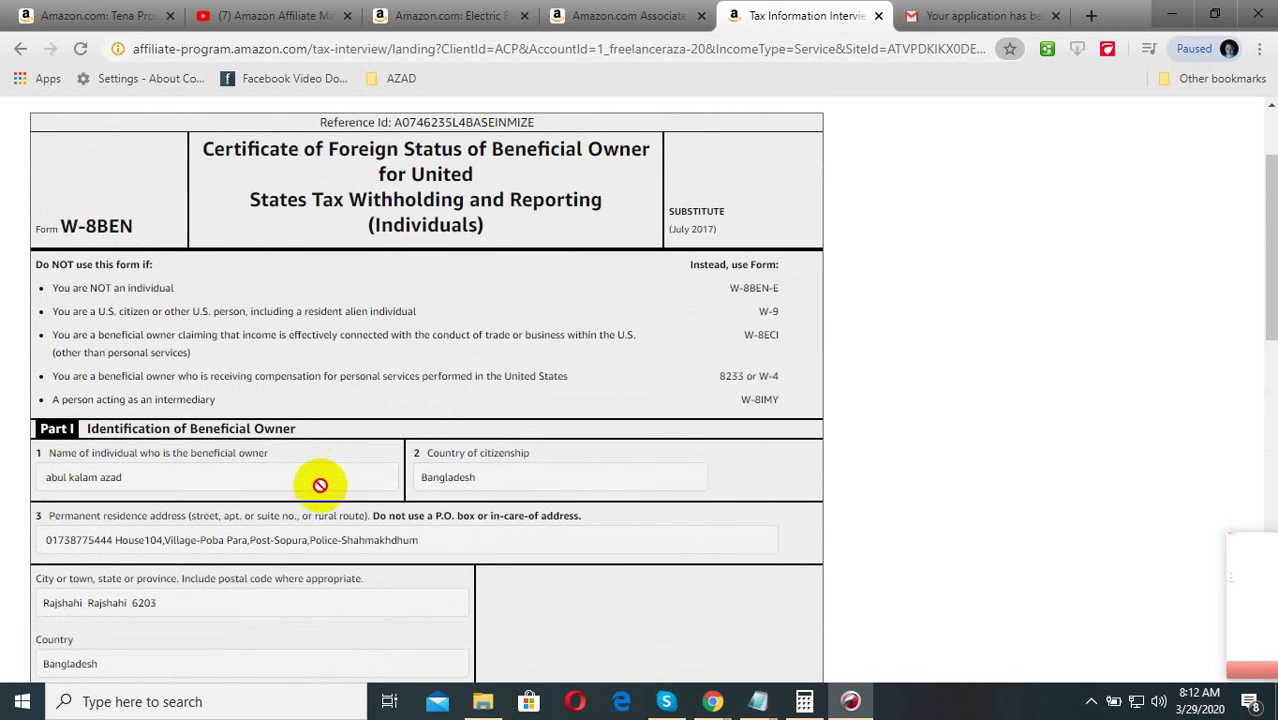
scroll(320, 485, "down", 10)
scroll(315, 505, "down", 4)
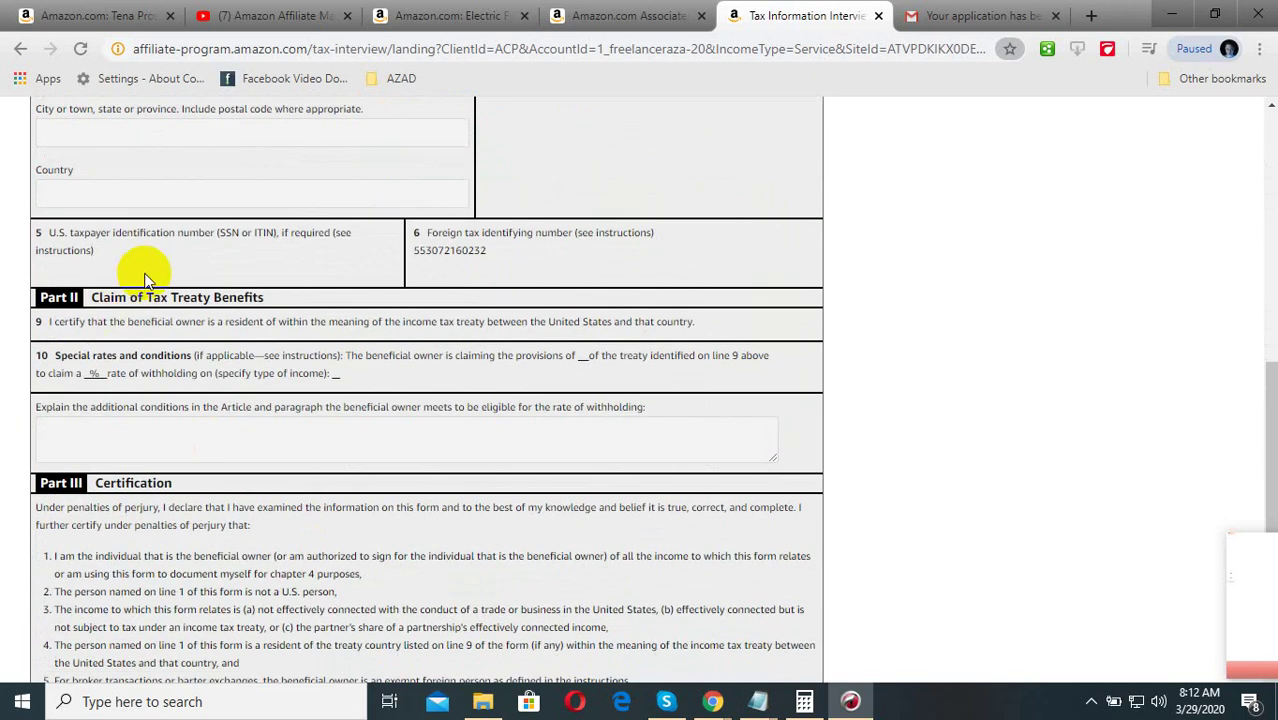
scroll(421, 292, "down", 8)
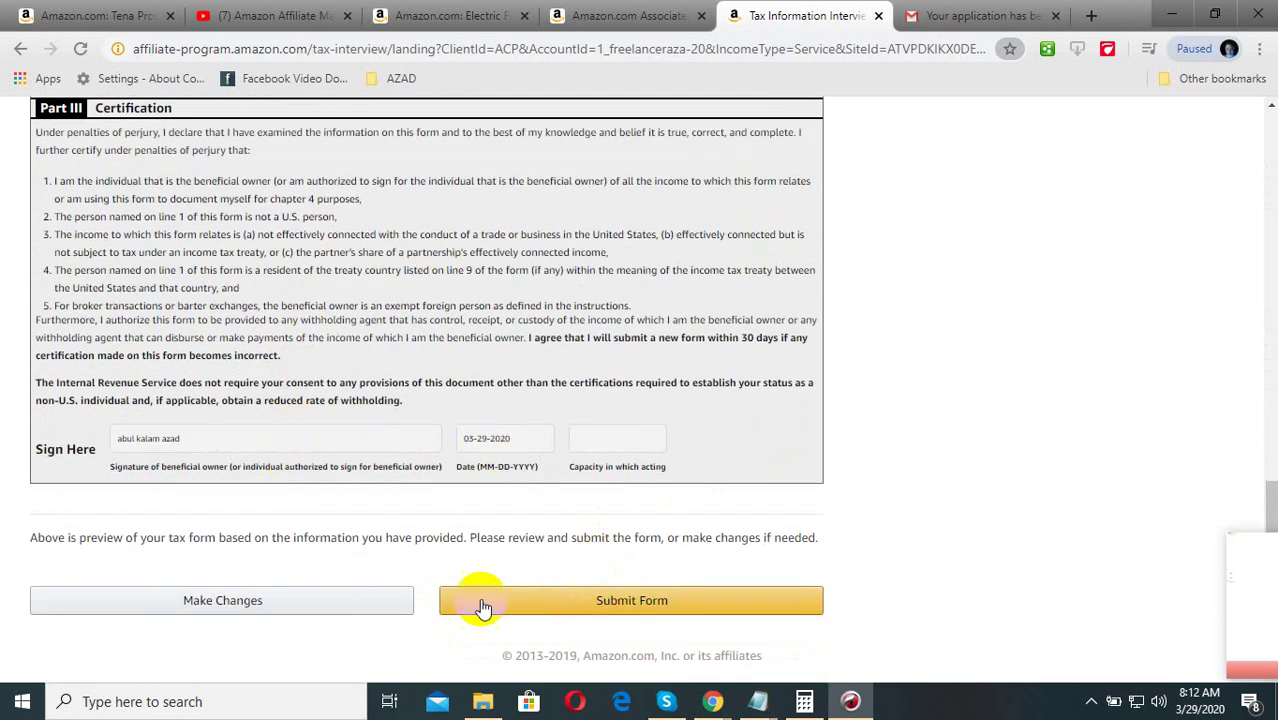
Submit the W-8BEN and review the validated page showing a 0.0% withholding rate
left_click(645, 603)
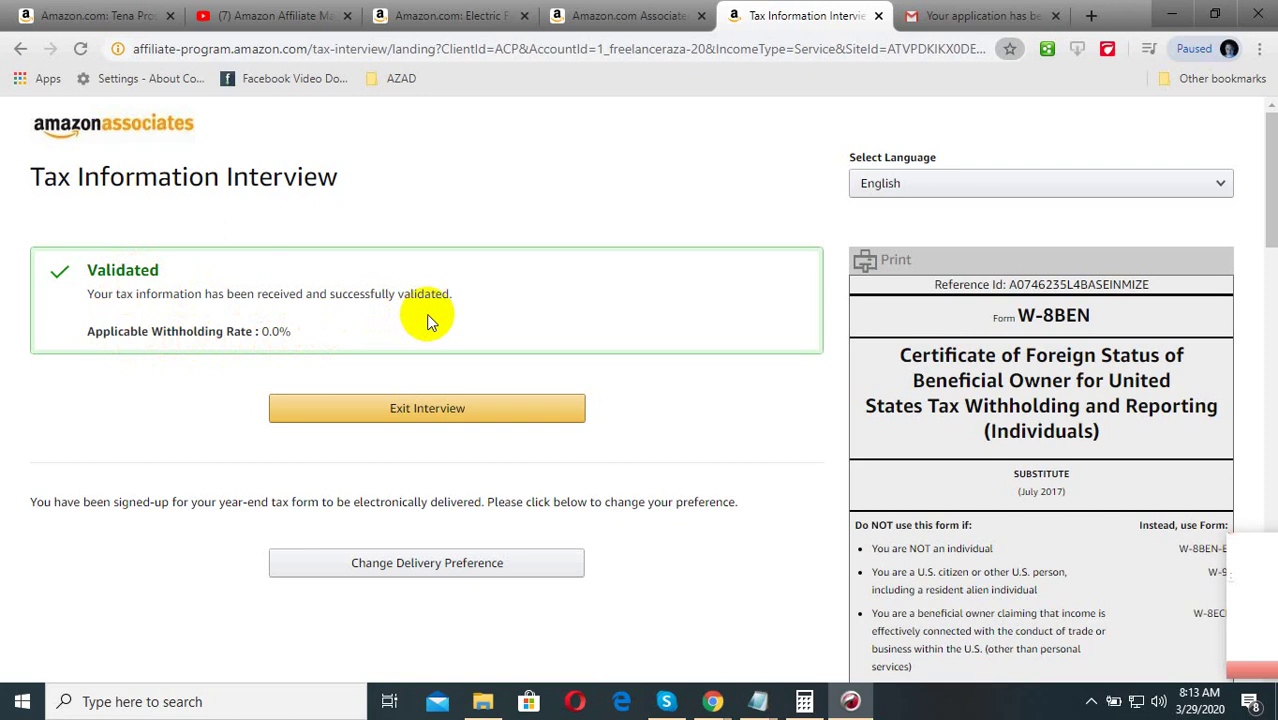
scroll(700, 470, "down", 3)
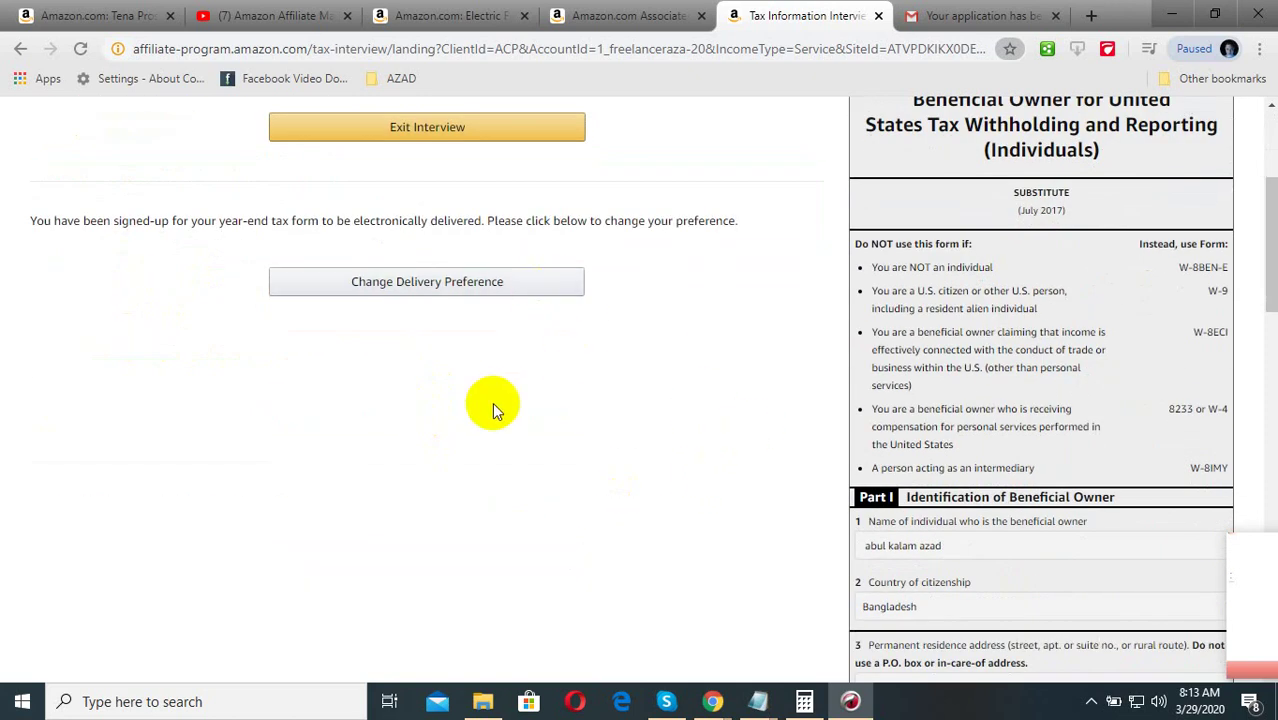
scroll(1000, 500, "down", 6)
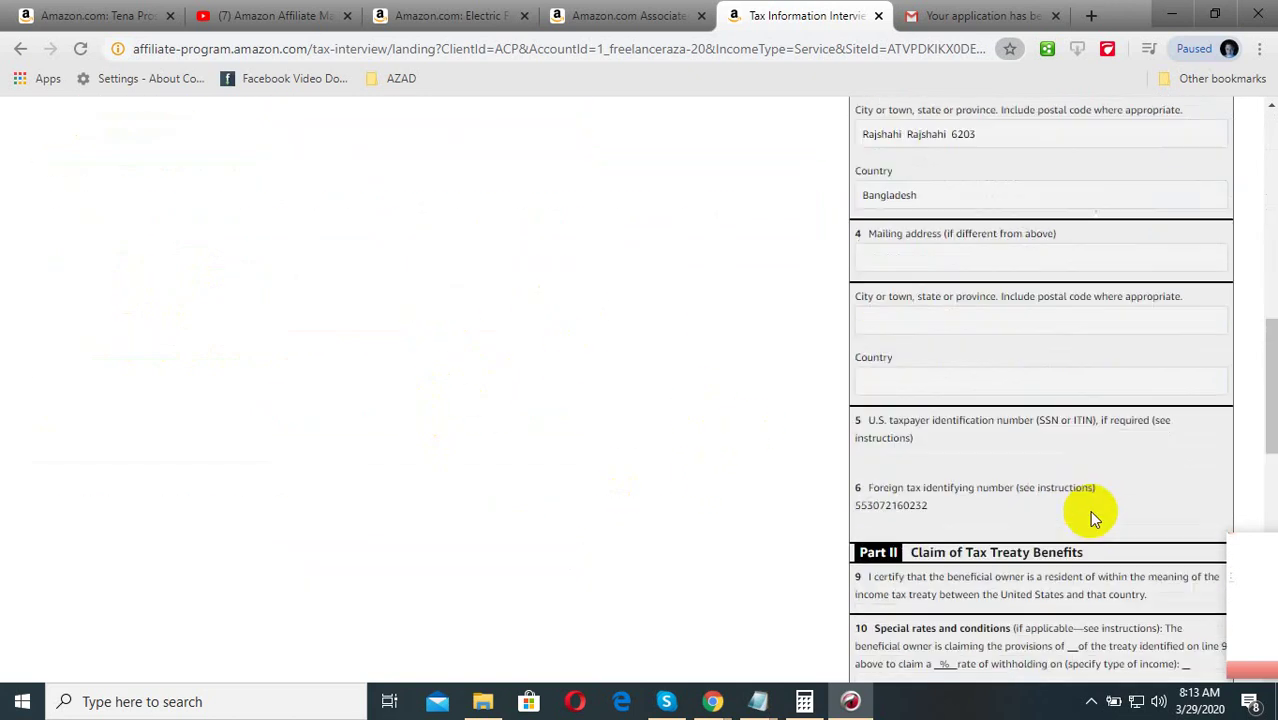
scroll(1089, 510, "down", 8)
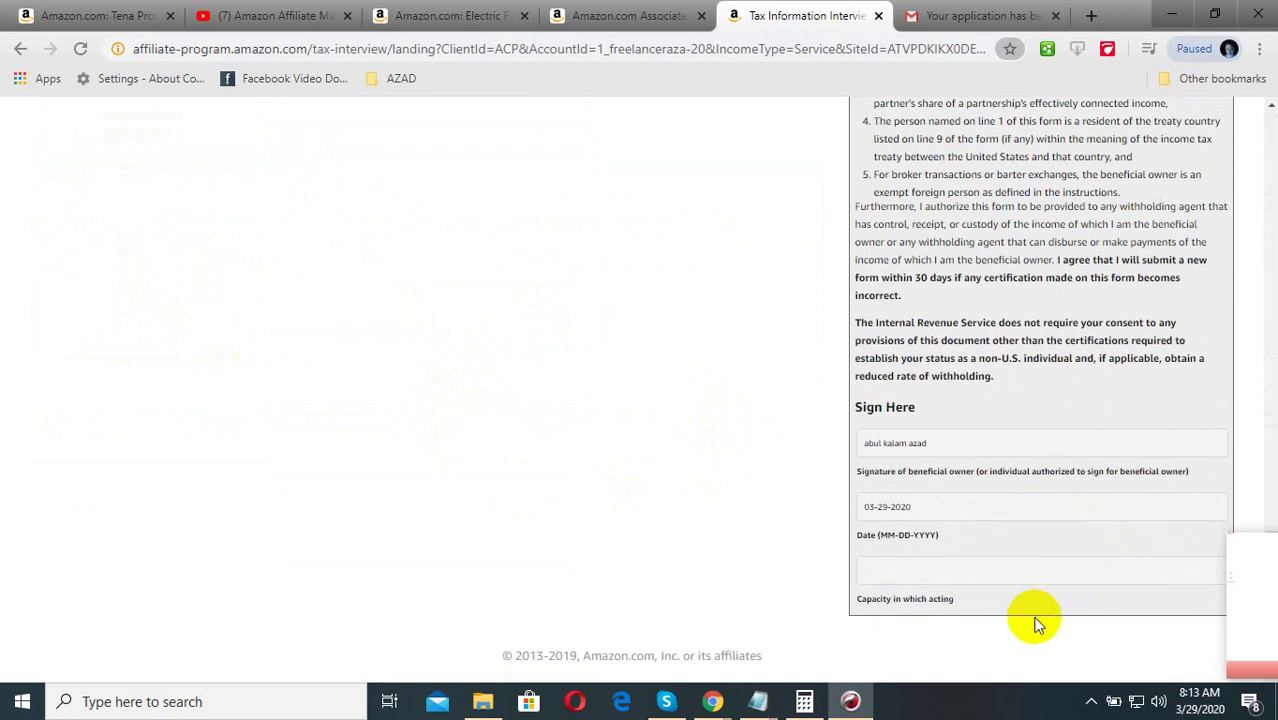
scroll(756, 530, "up", 14)
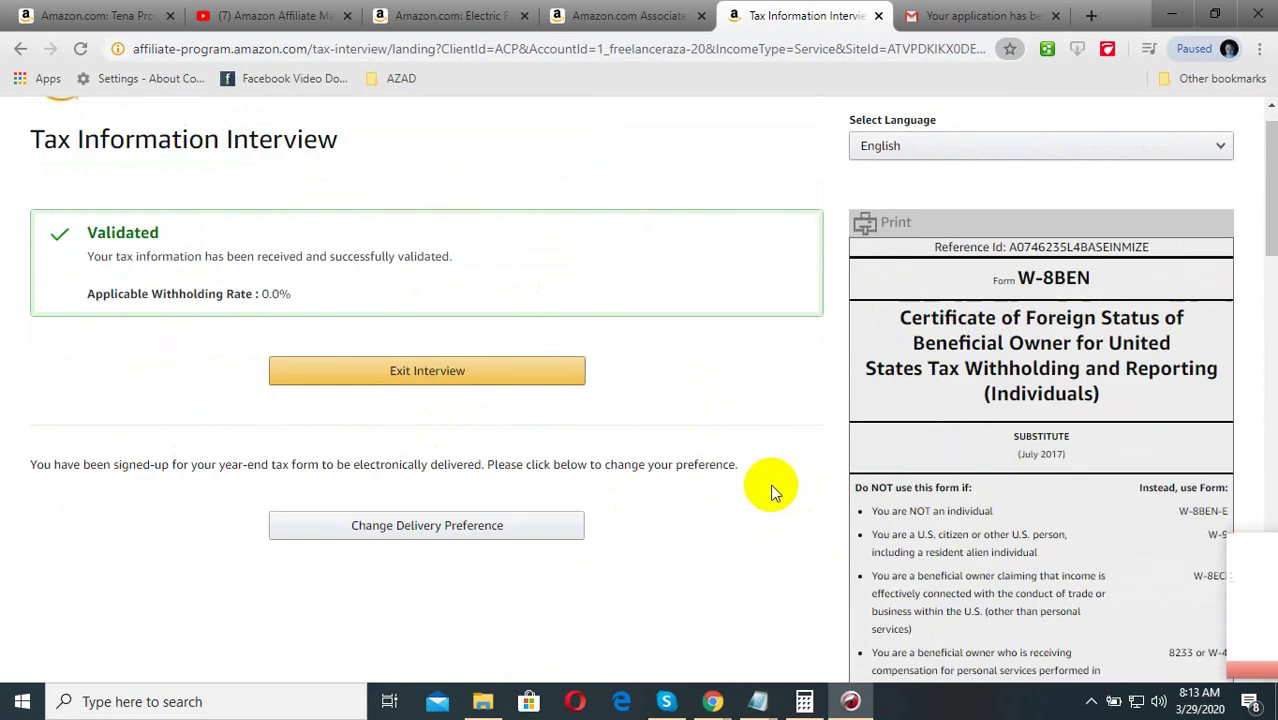
scroll(765, 480, "up", 1)
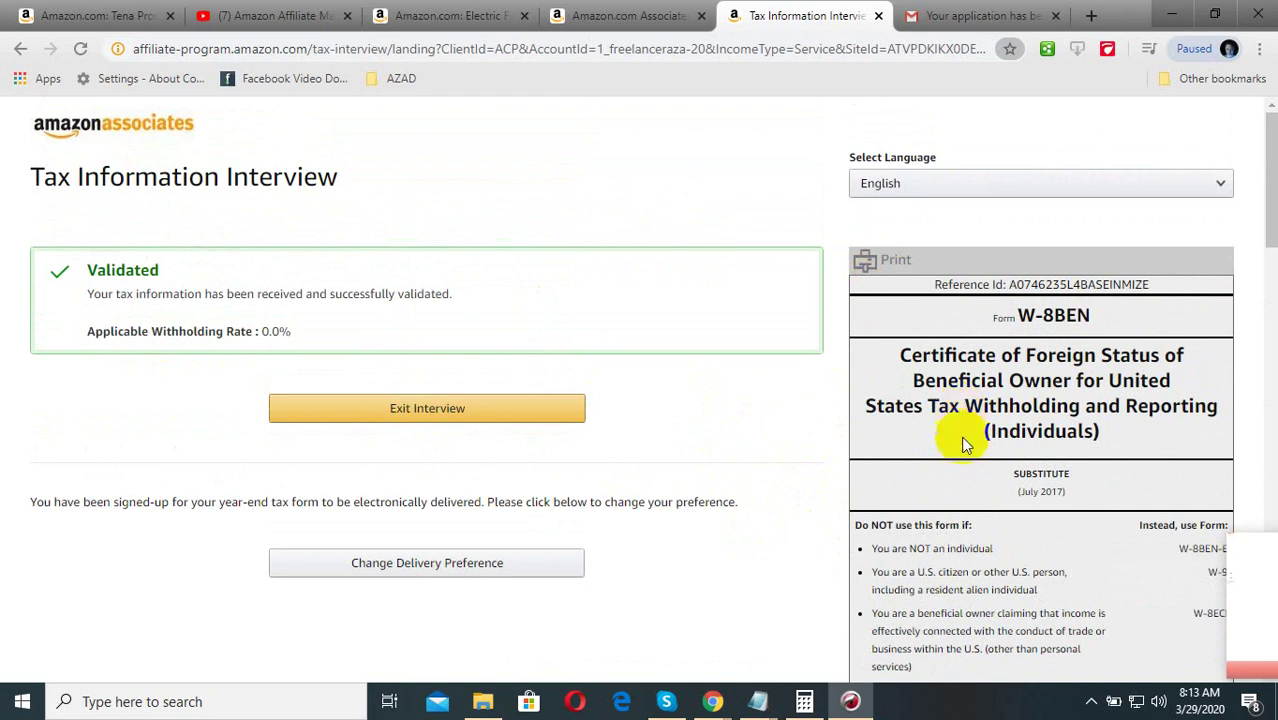
left_click(862, 260)
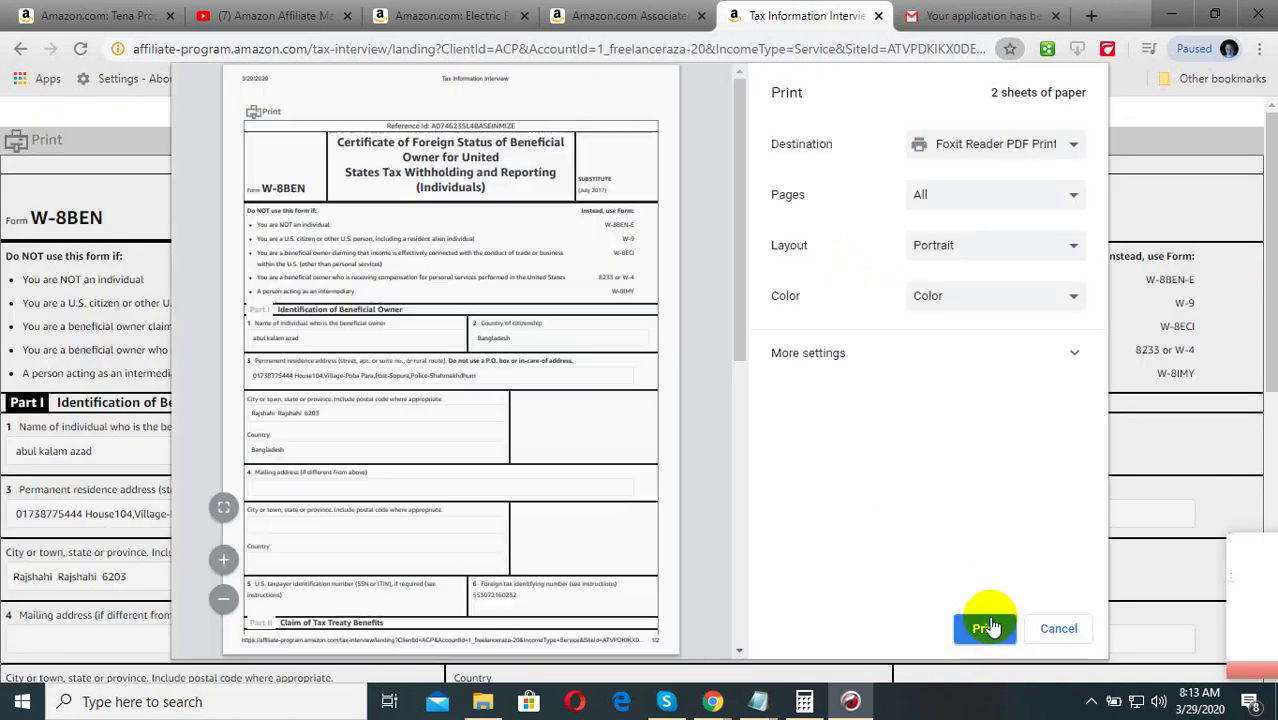
Print the W-8BEN to Foxit Reader PDF Printer as 'Tax Information Interview.pdf amazon' in Downloads
left_click(988, 632)
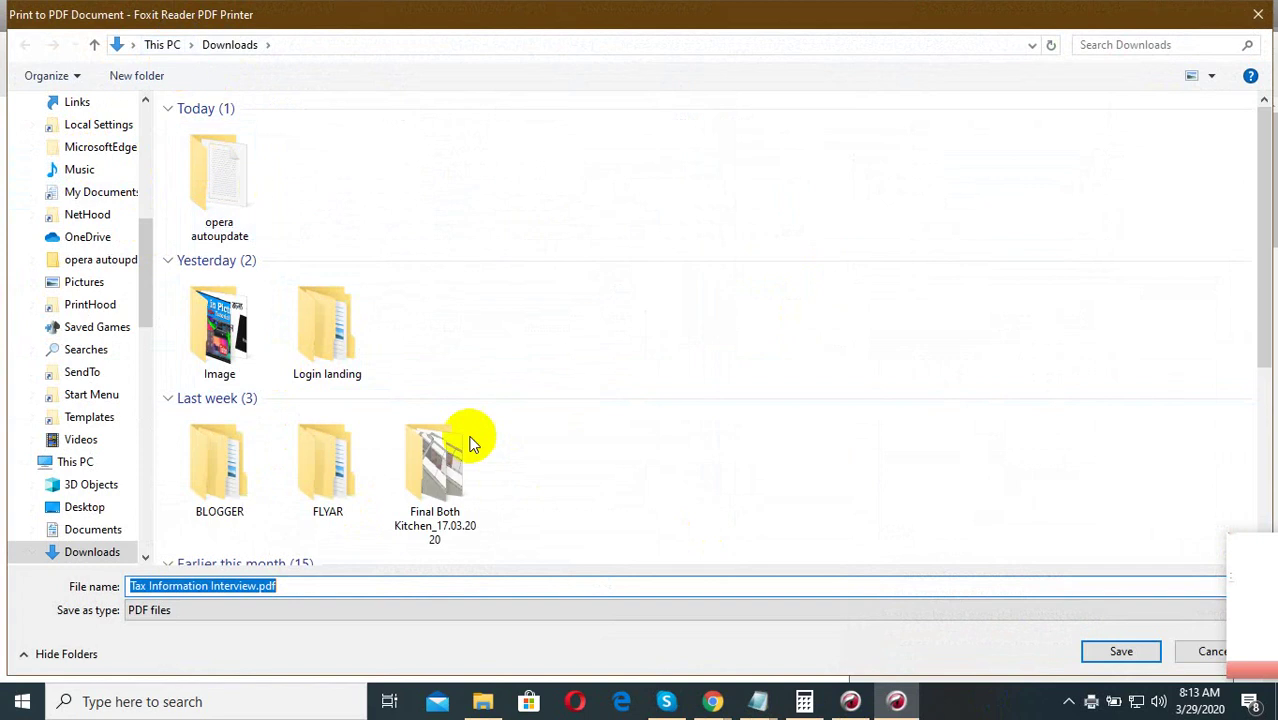
left_click(323, 586)
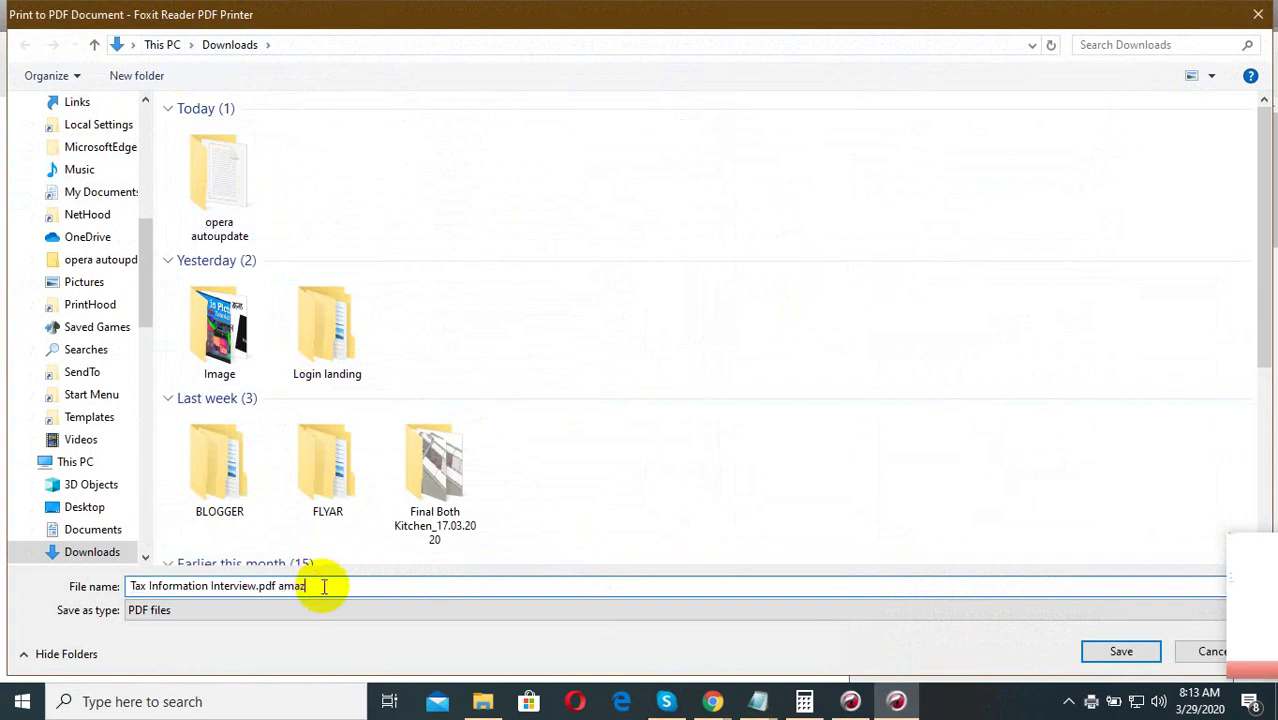
left_click(1121, 651)
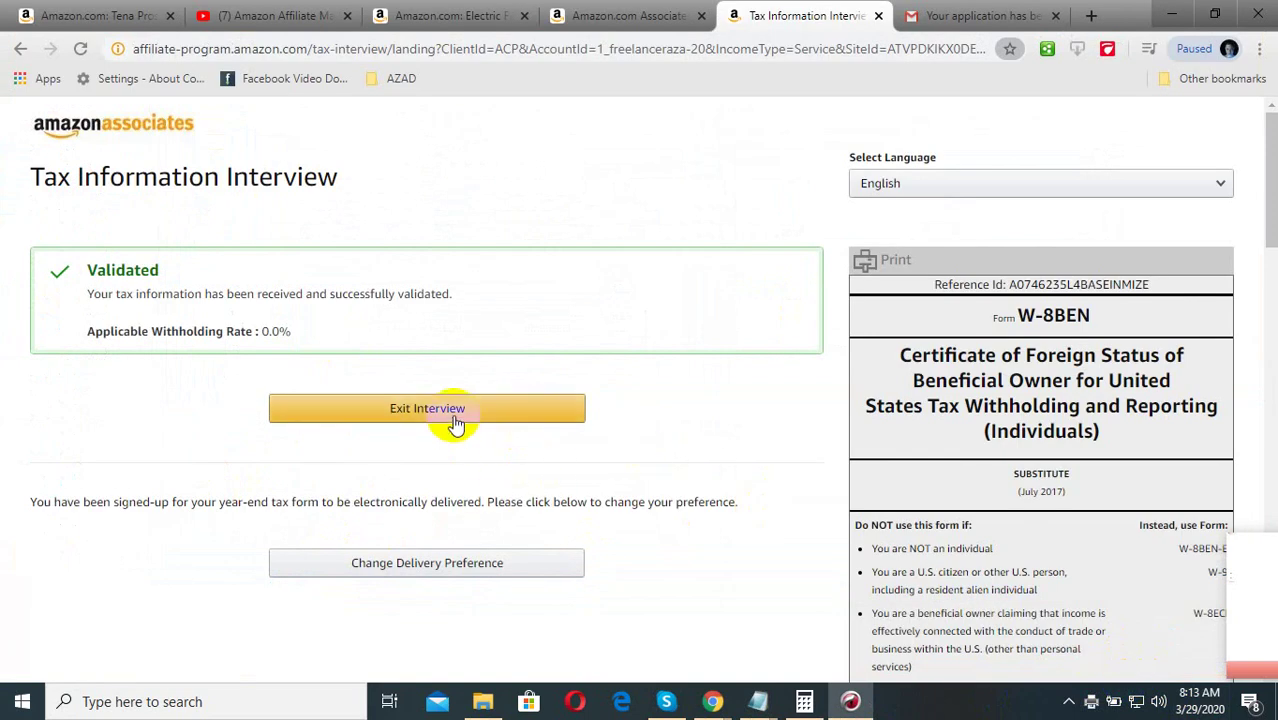
Return to Associates Central and open the account page showing Current Tax Status: Completed
scroll(641, 471, "down", 6)
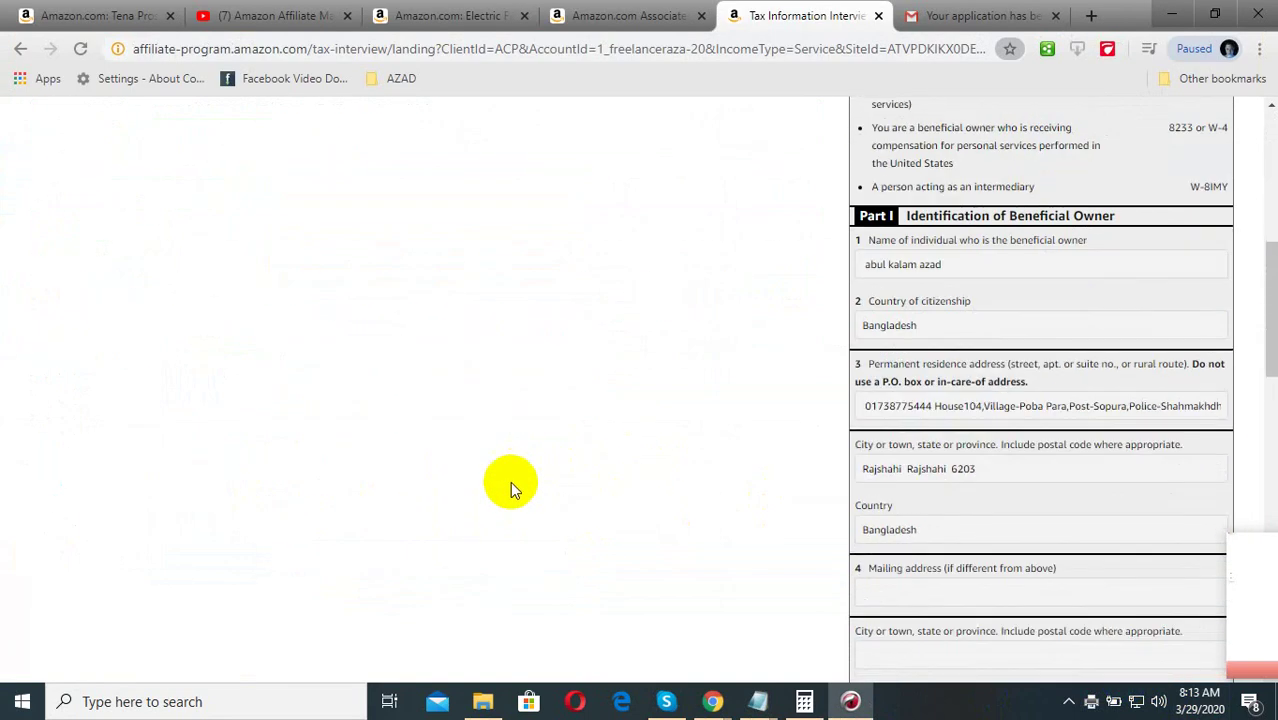
scroll(508, 485, "up", 6)
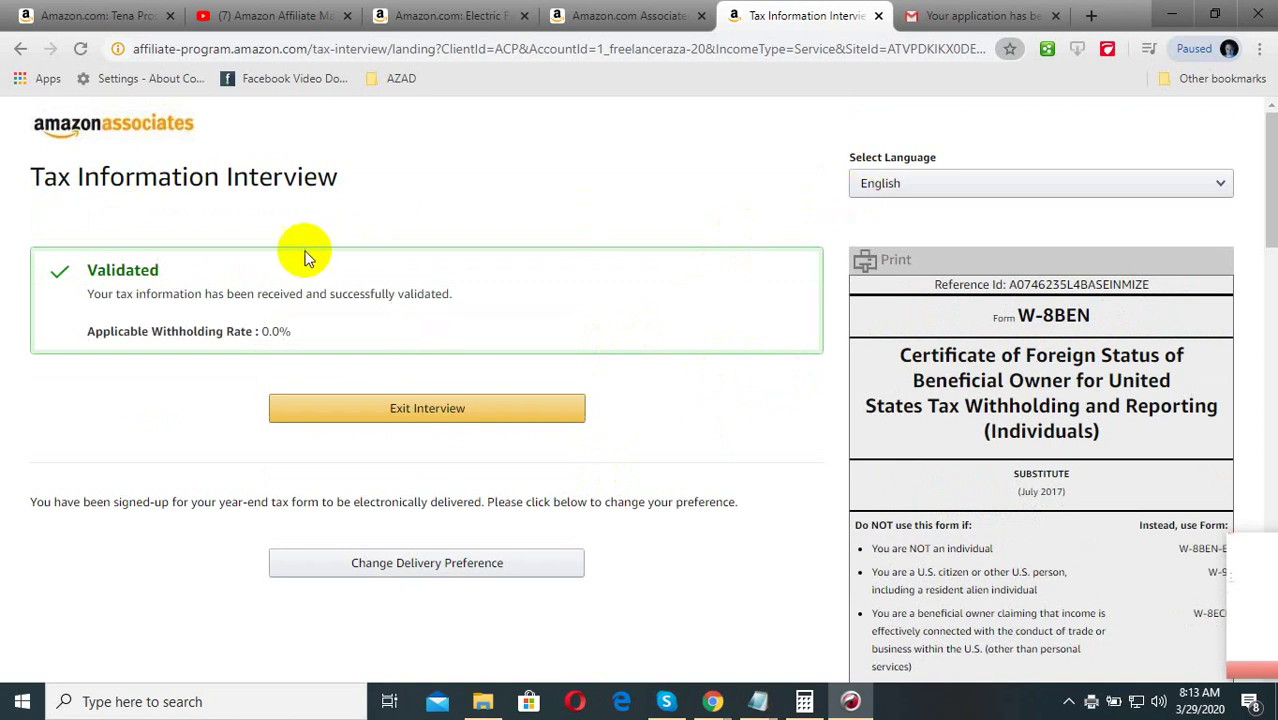
left_click(617, 10)
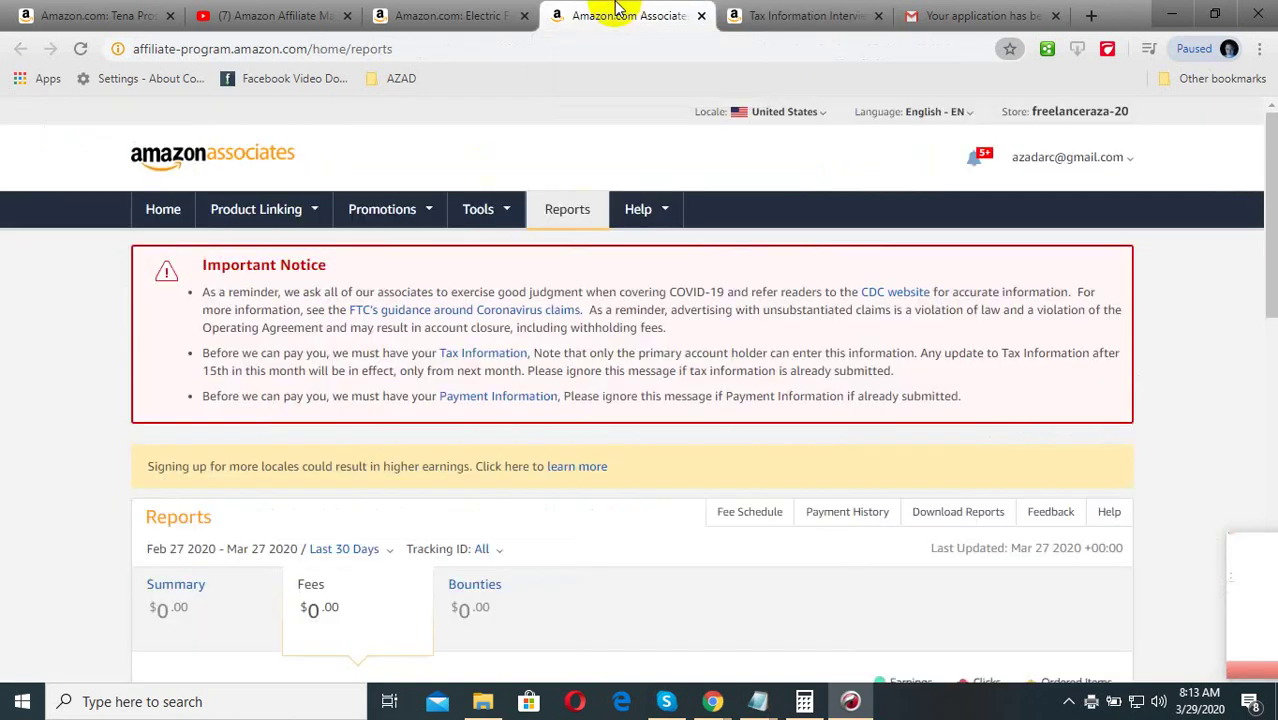
left_click(522, 398)
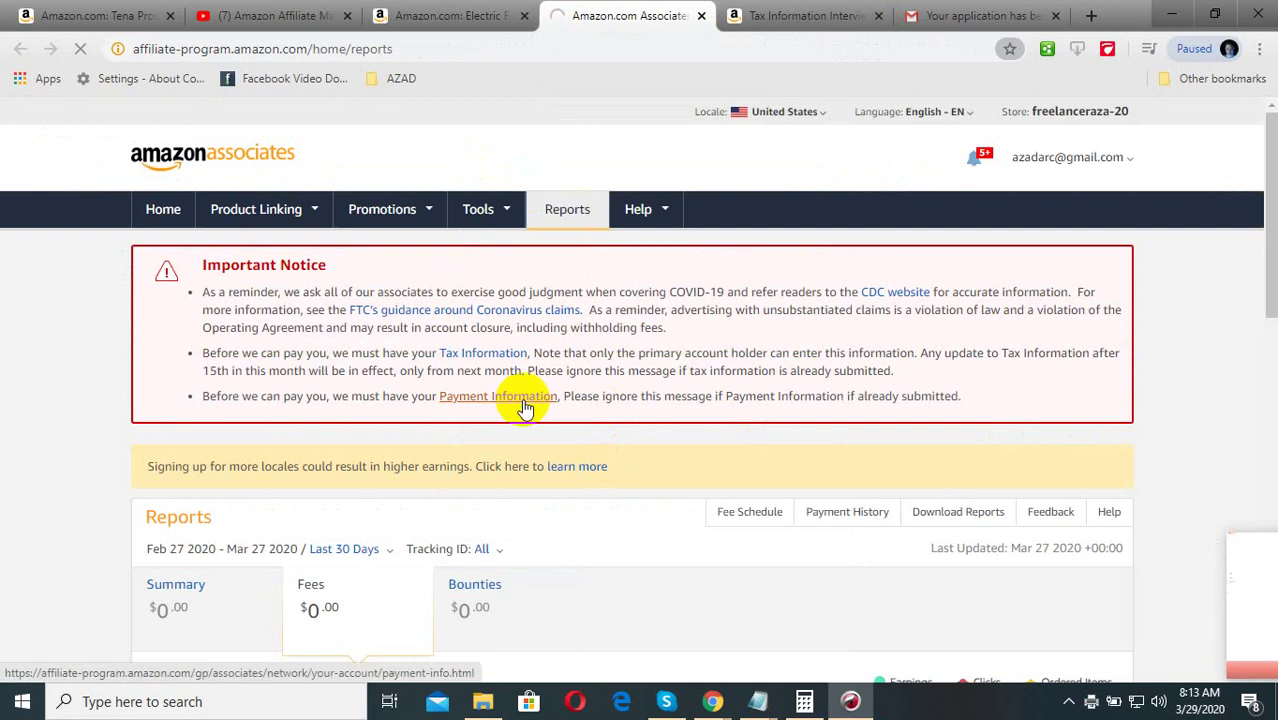
scroll(415, 515, "down", 3)
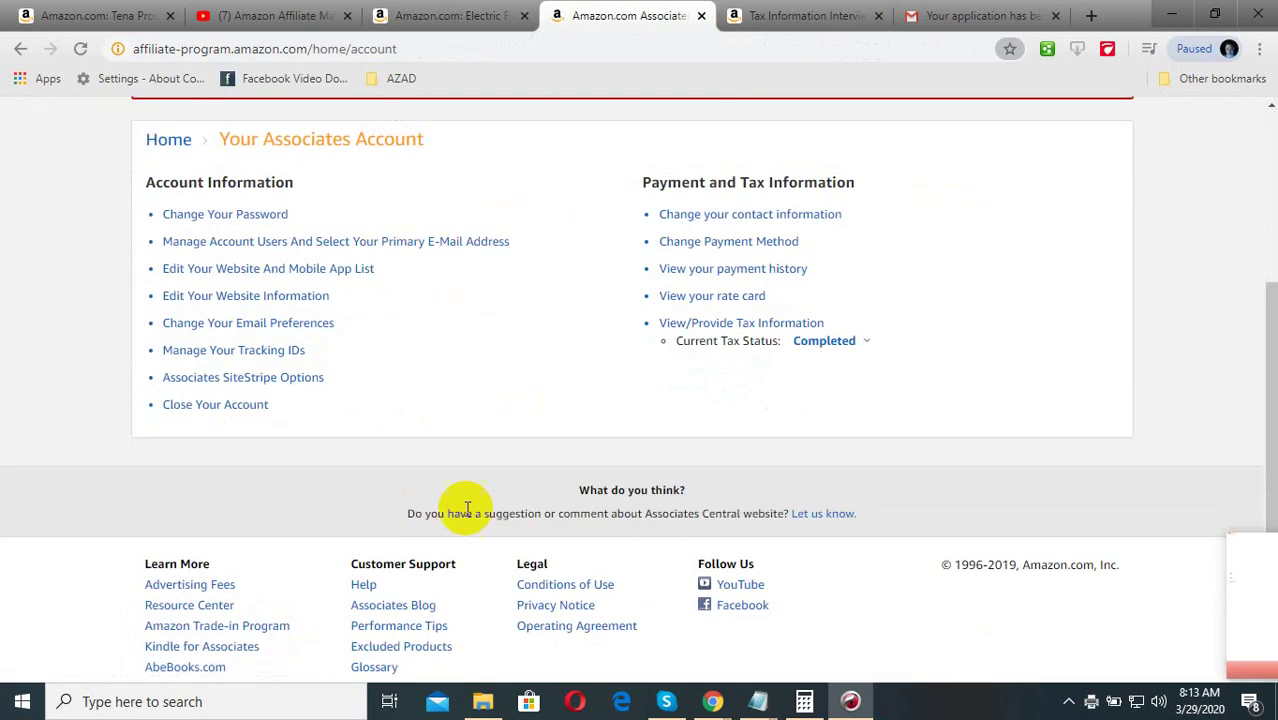
scroll(640, 555, "up", 3)
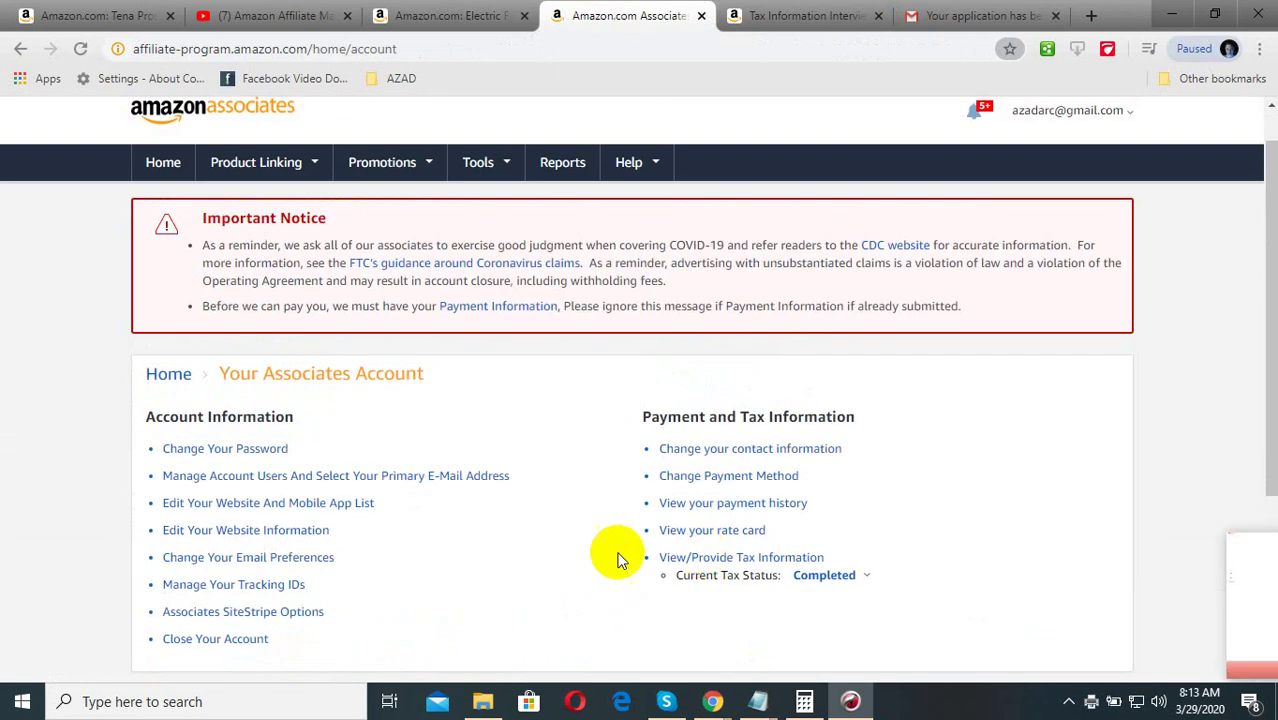
scroll(873, 220, "up", 1)
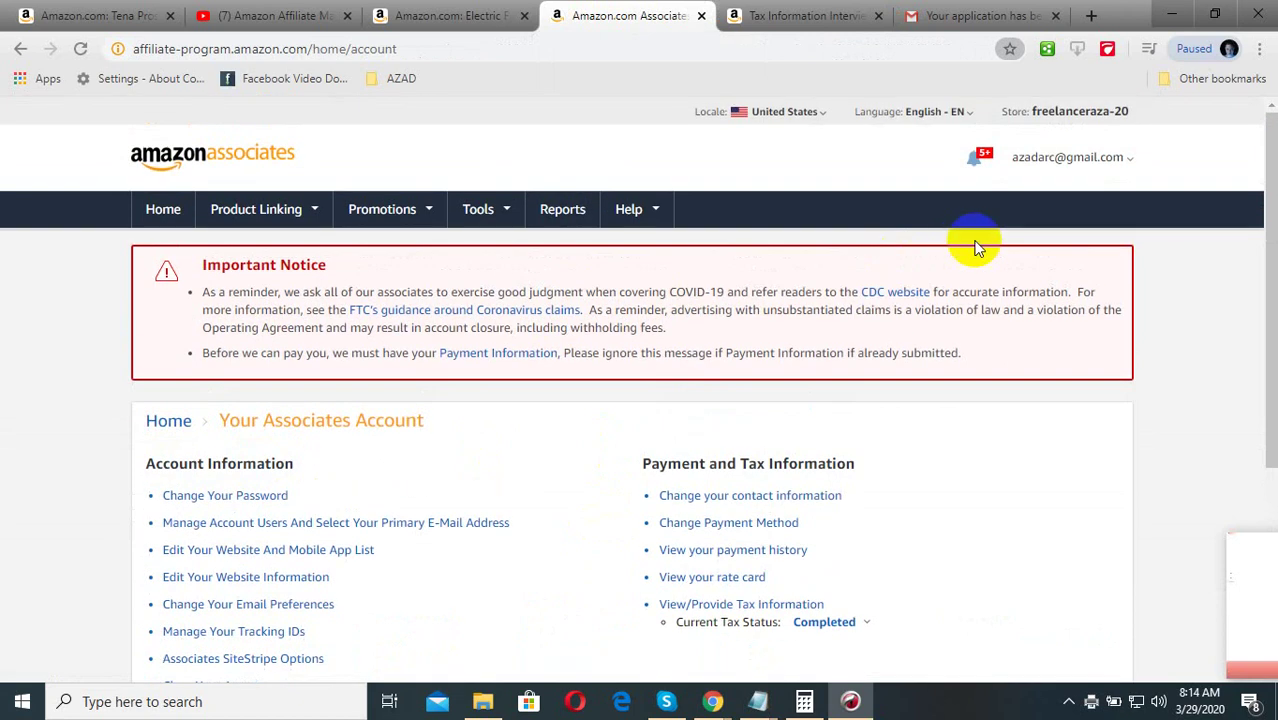
left_click(712, 701)
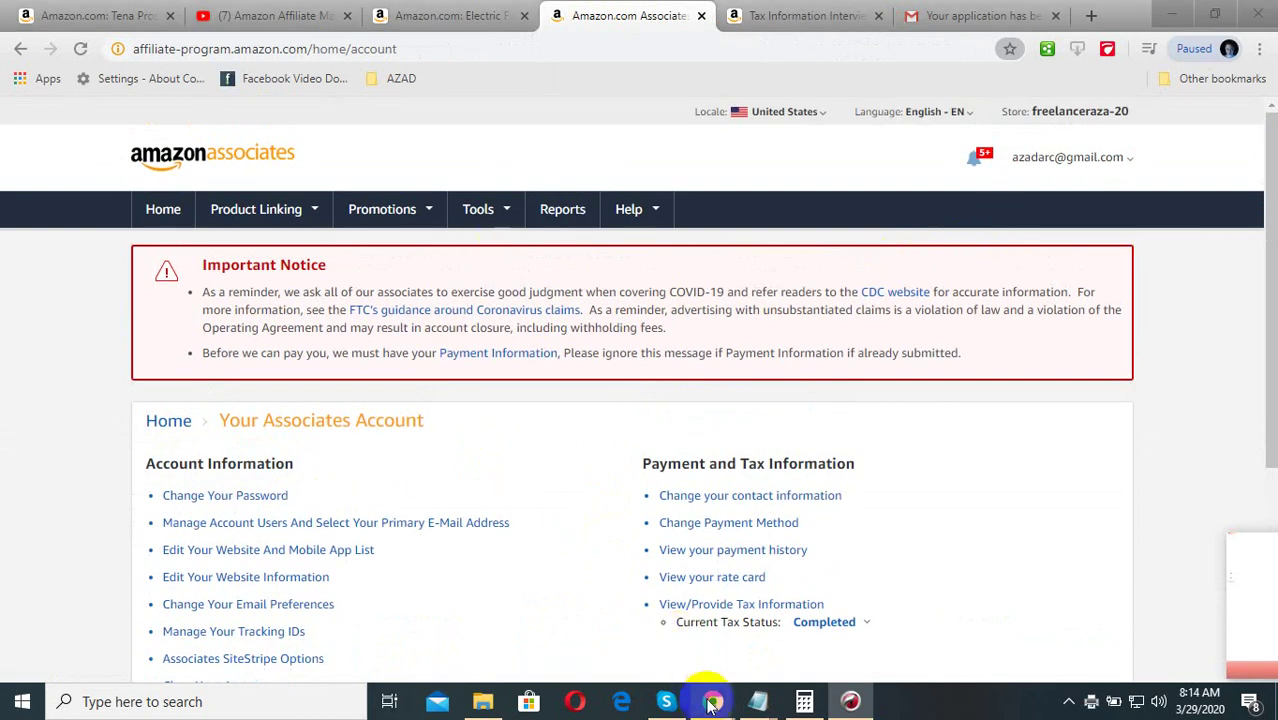
Switch to the Payoneer dashboard and look over the Amazon transaction entry
left_click(614, 634)
scroll(414, 441, "down", 5)
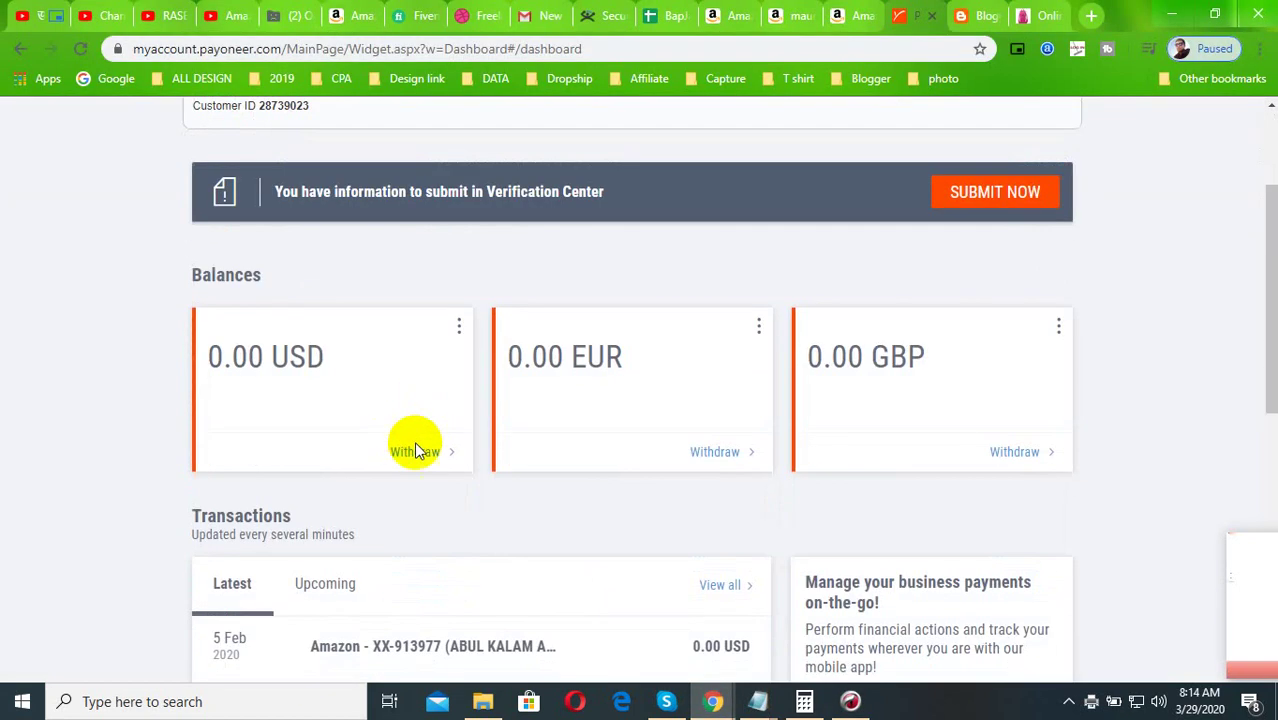
left_click_drag(300, 266, 540, 268)
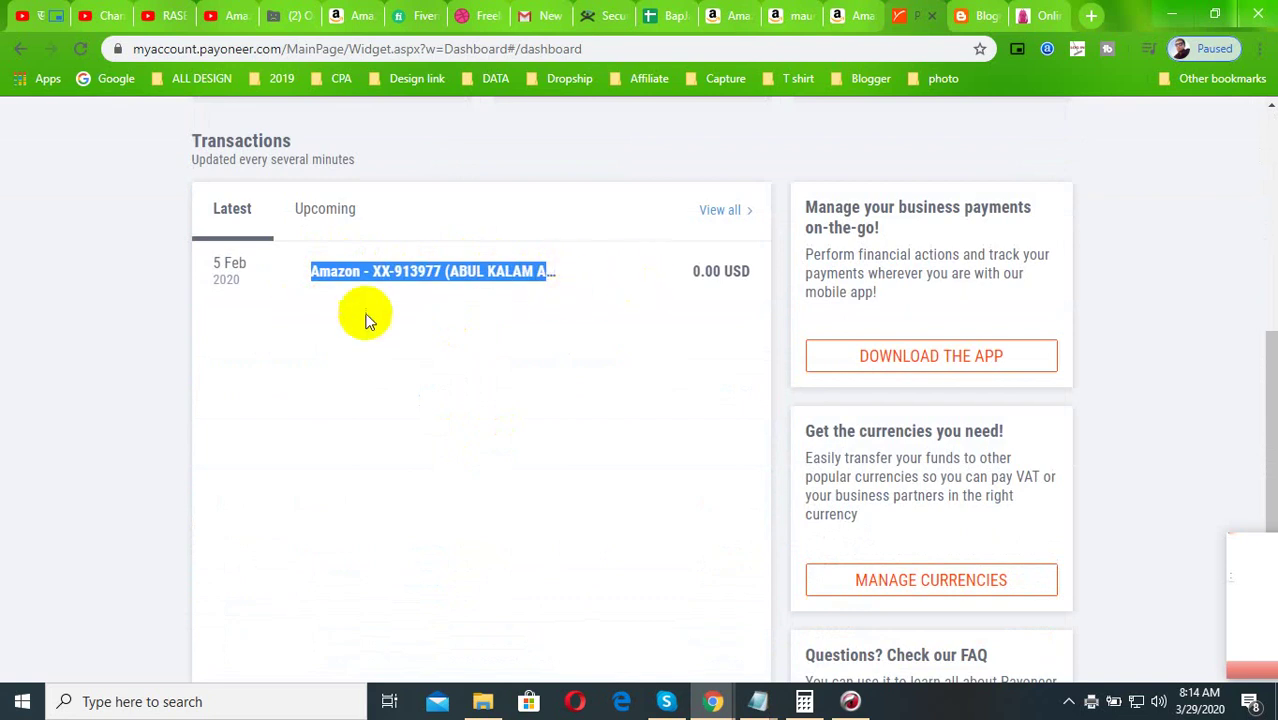
scroll(461, 352, "up", 5)
scroll(464, 378, "up", 1)
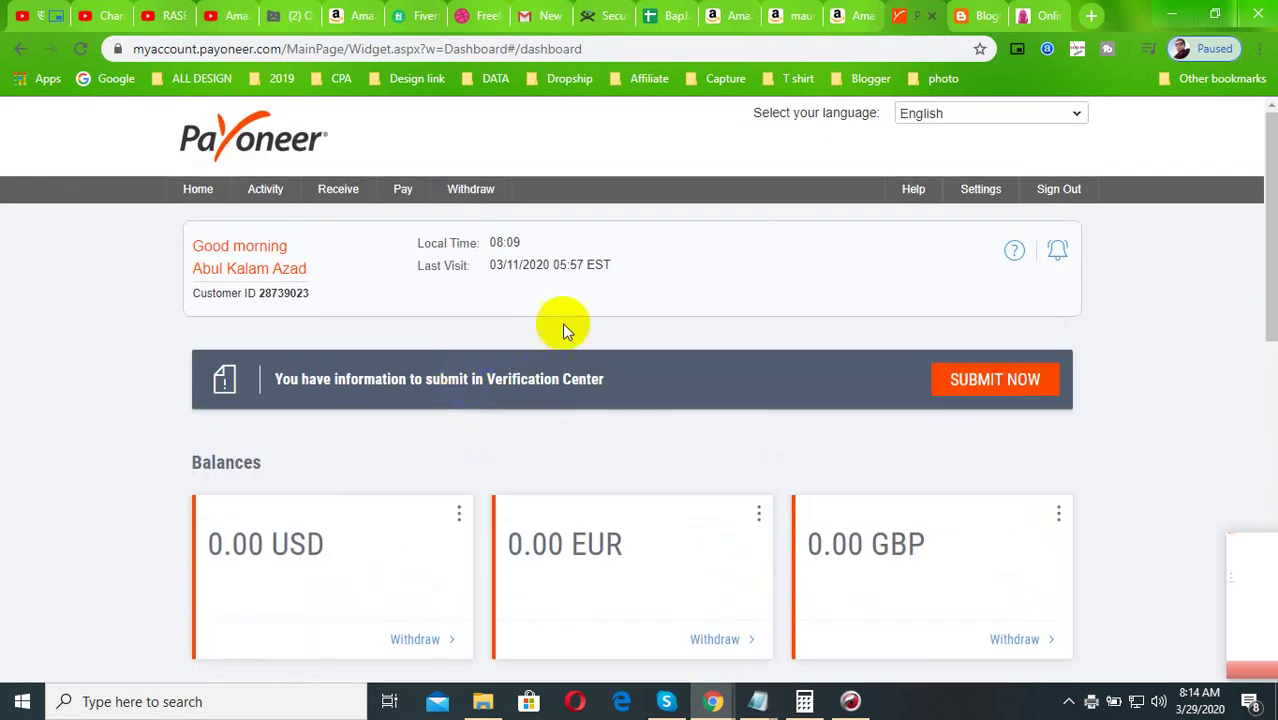
Start a Withdraw To Bank Account with the USD balance (0.00 available) as source
mouse_move(462, 195)
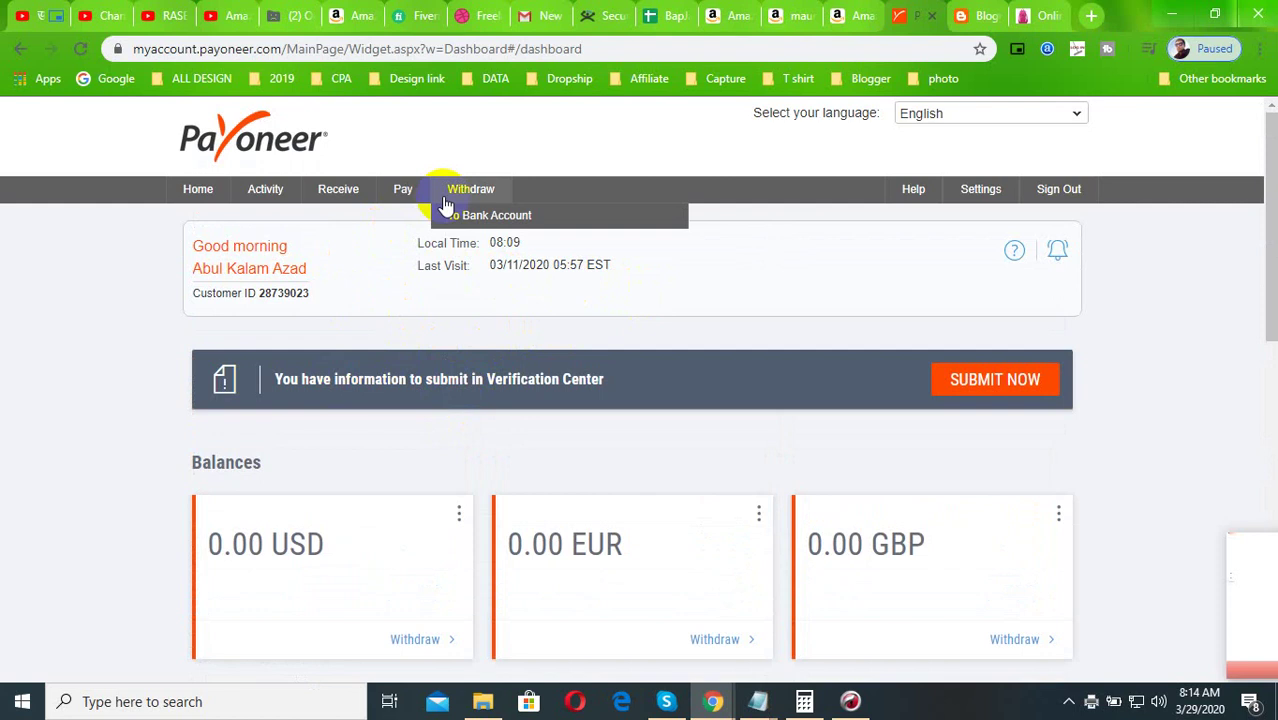
left_click(487, 218)
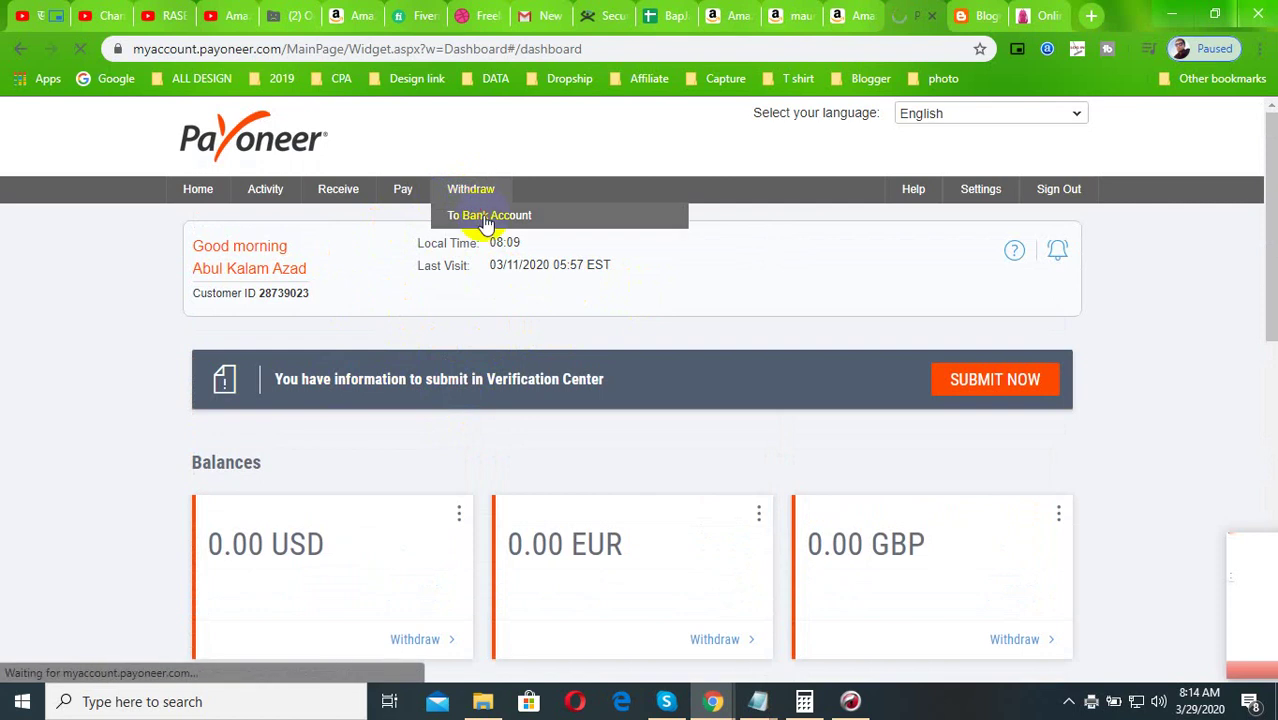
scroll(395, 466, "down", 3)
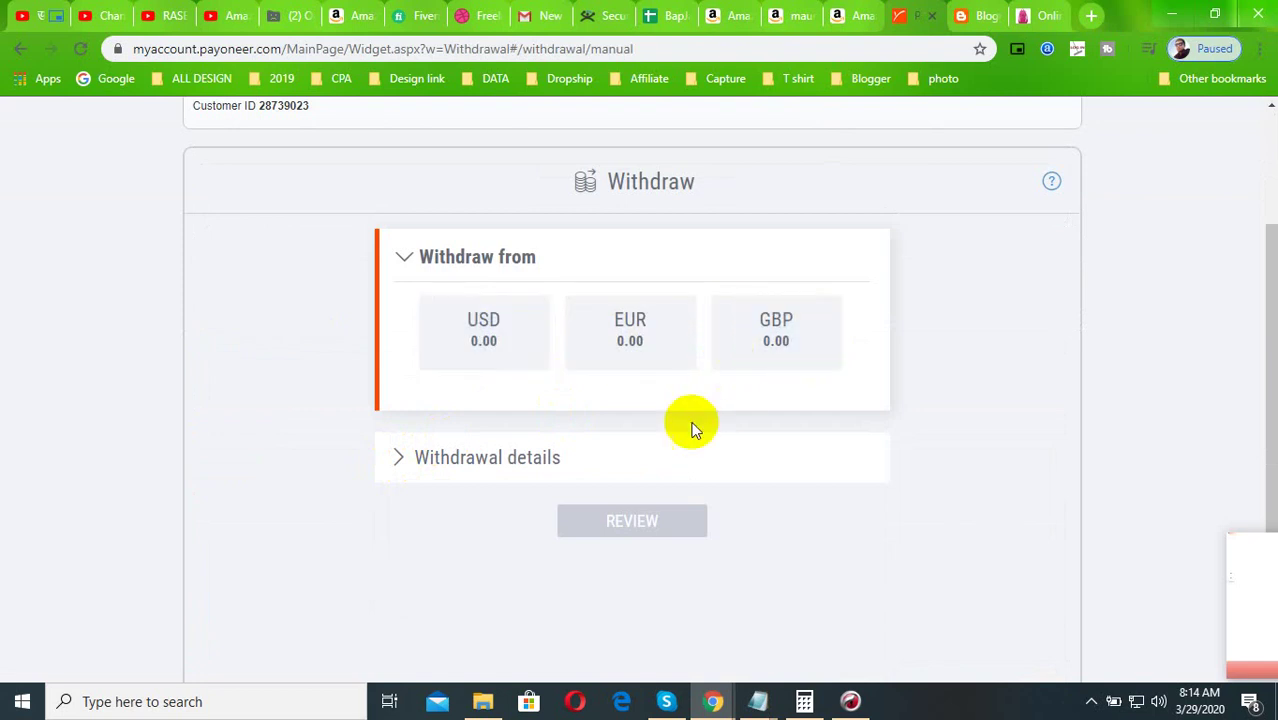
left_click(490, 345)
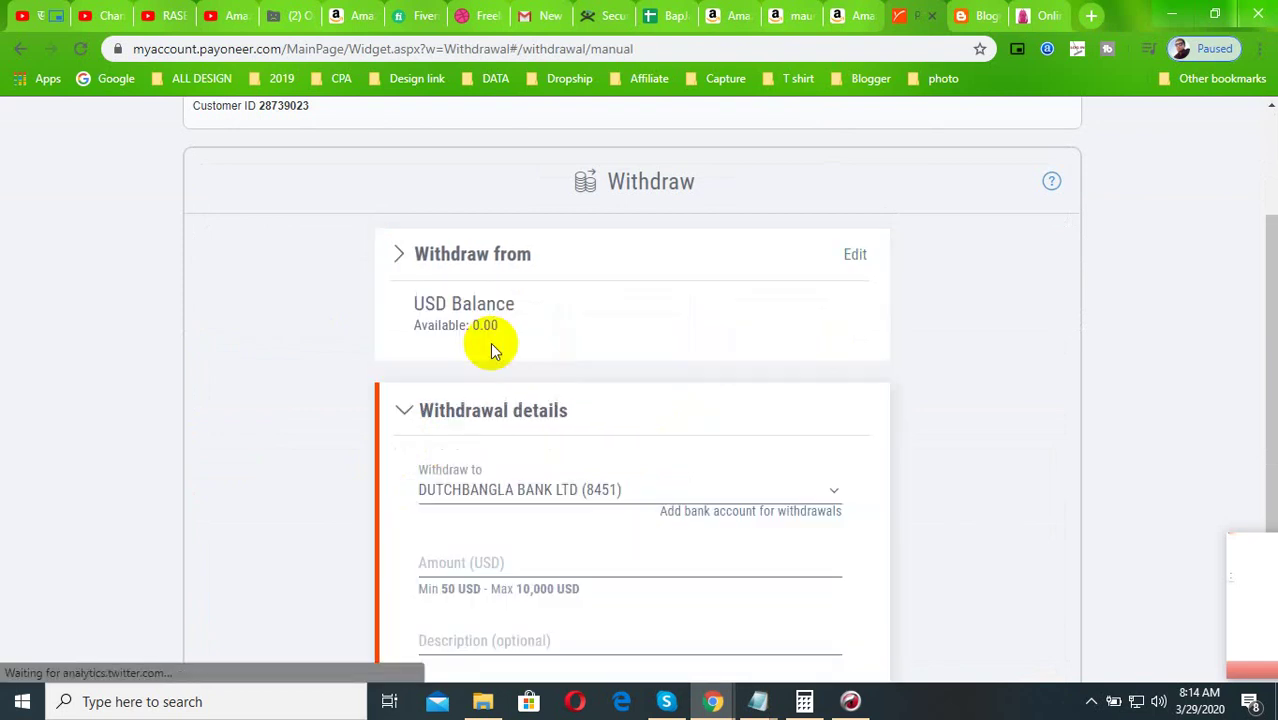
scroll(561, 476, "down", 3)
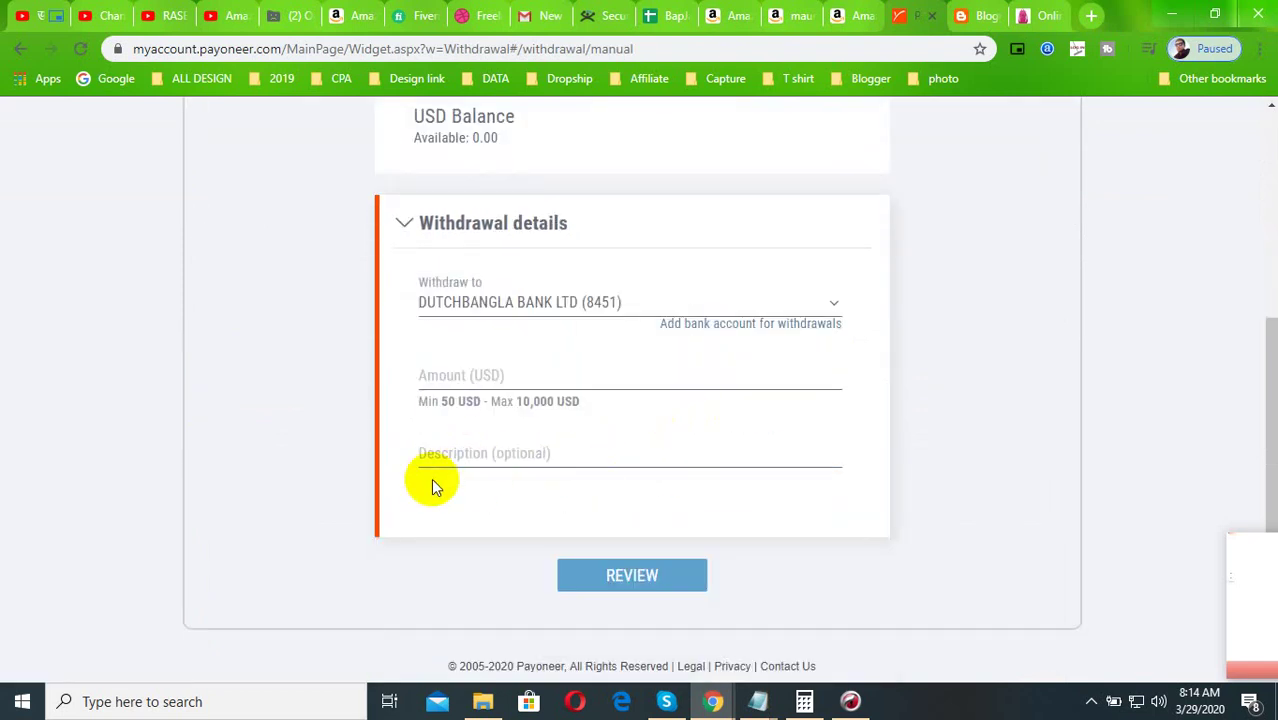
scroll(330, 400, "up", 3)
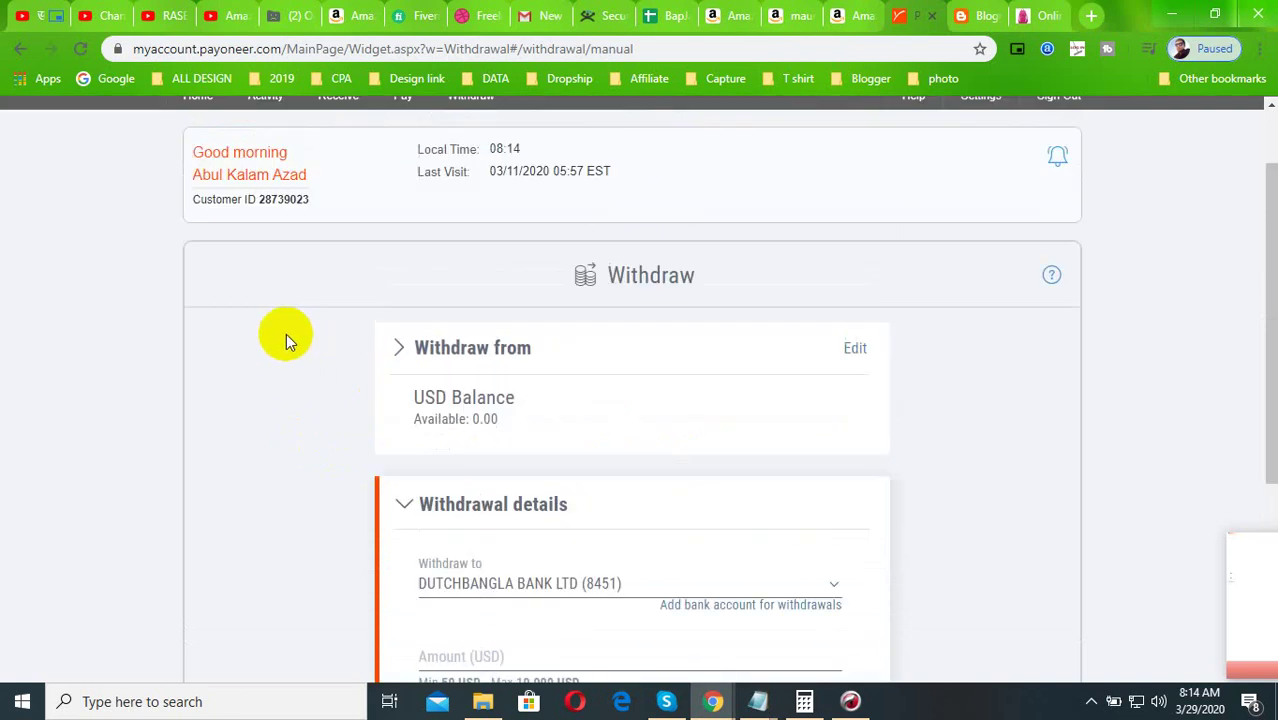
scroll(300, 335, "up", 1)
mouse_move(304, 197)
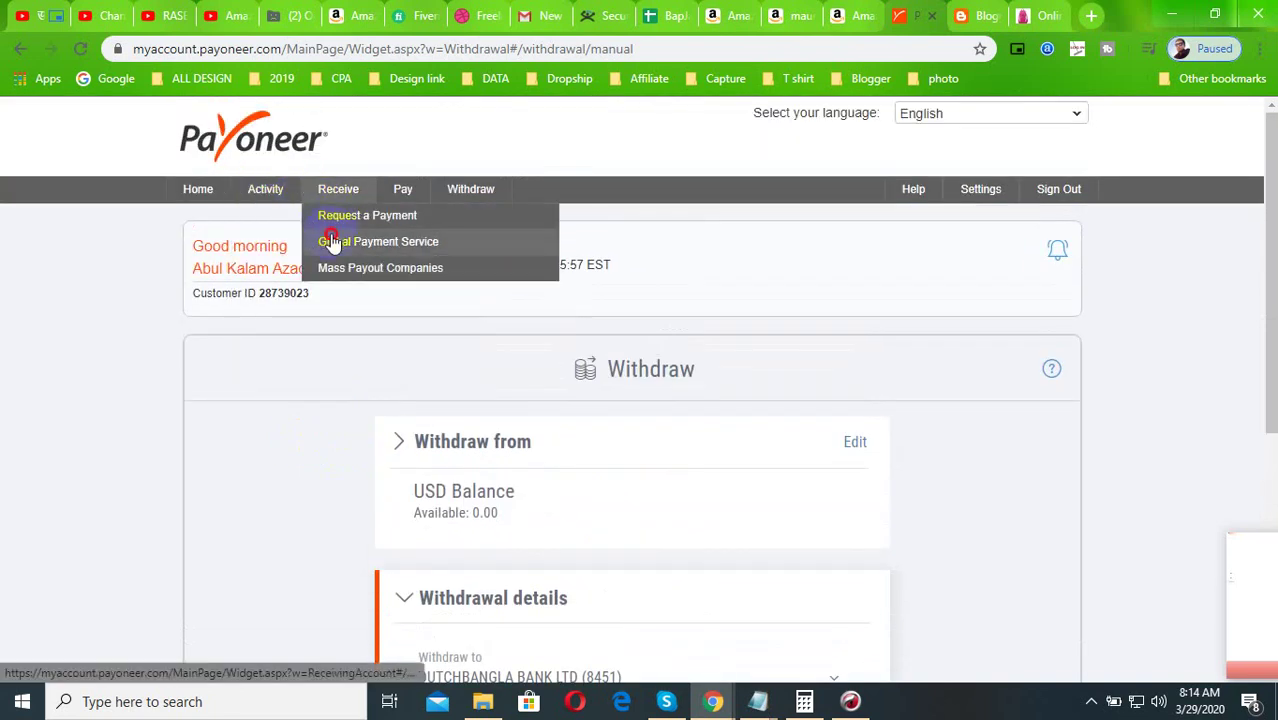
Open Global Payment Service and review the USD, GBP and EUR receiving account cards
left_click(426, 269)
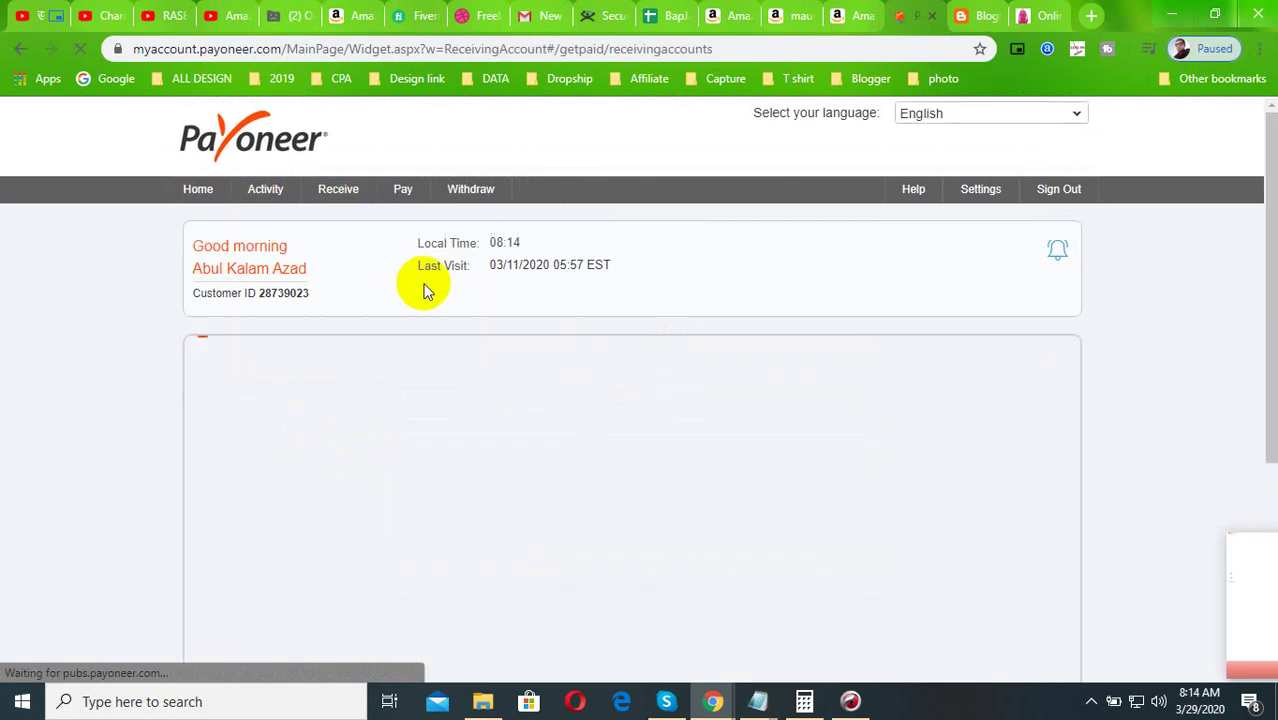
scroll(340, 445, "down", 2)
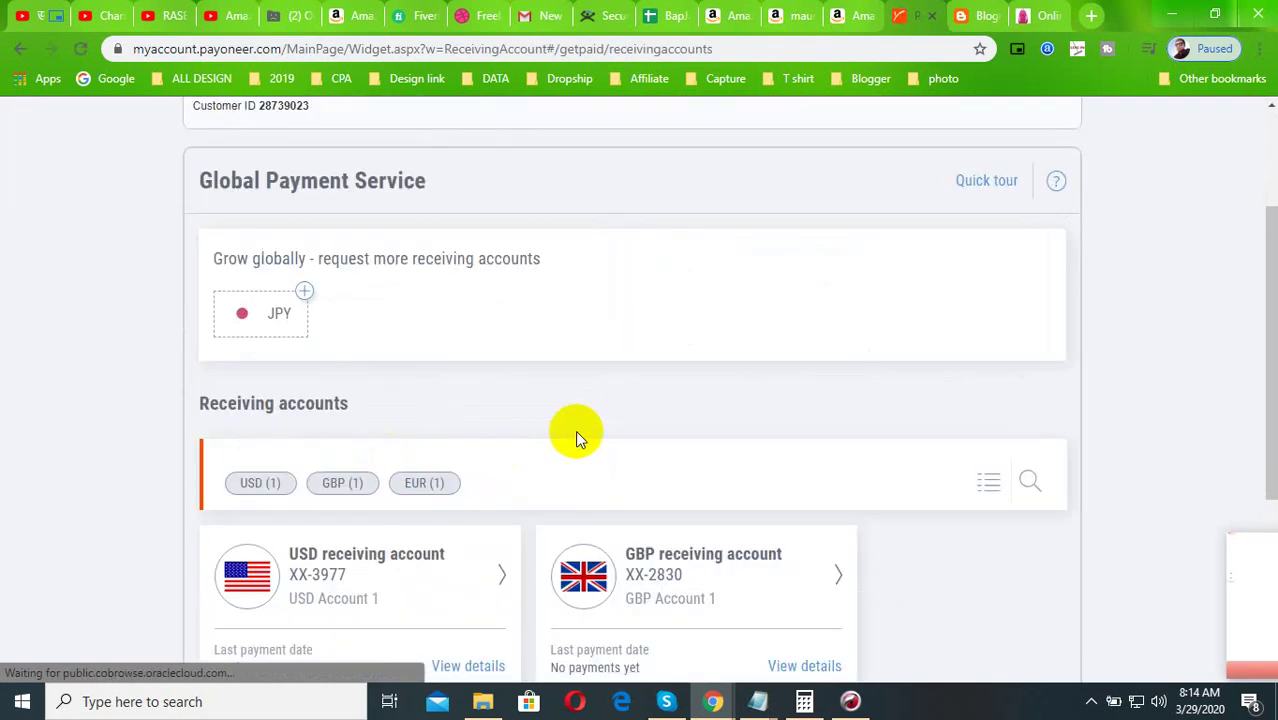
scroll(579, 434, "down", 3)
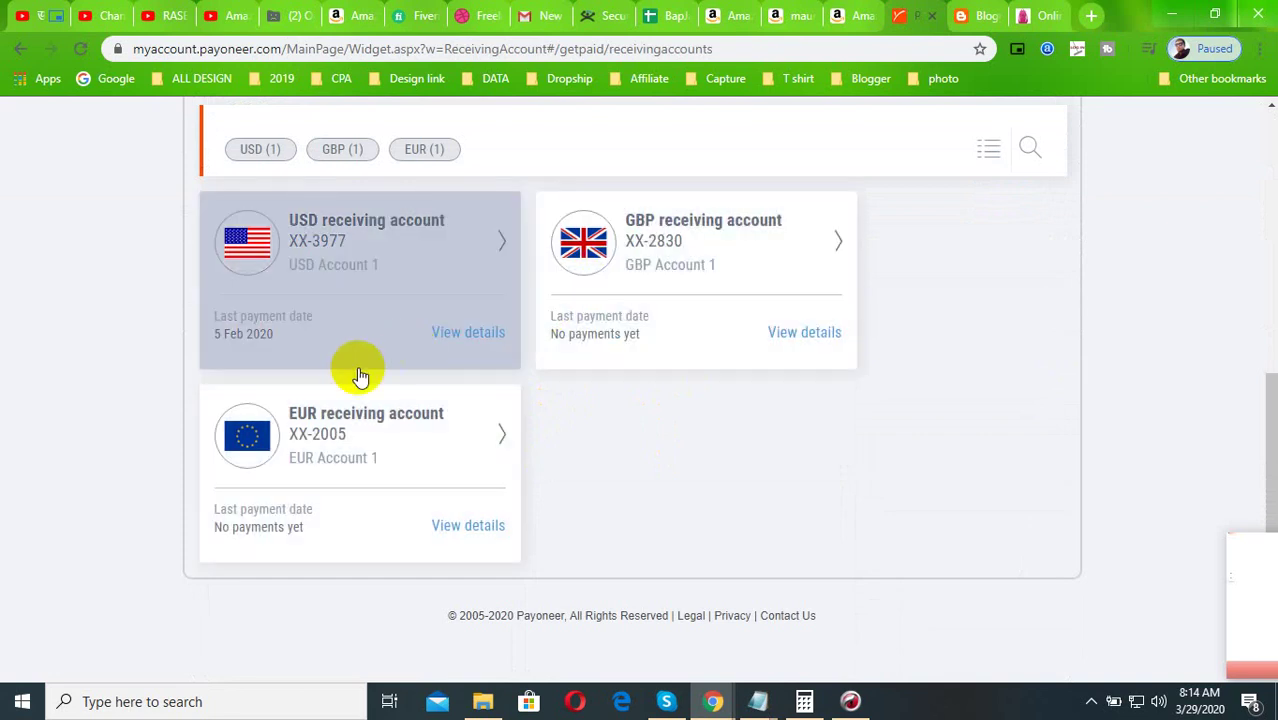
scroll(426, 413, "up", 5)
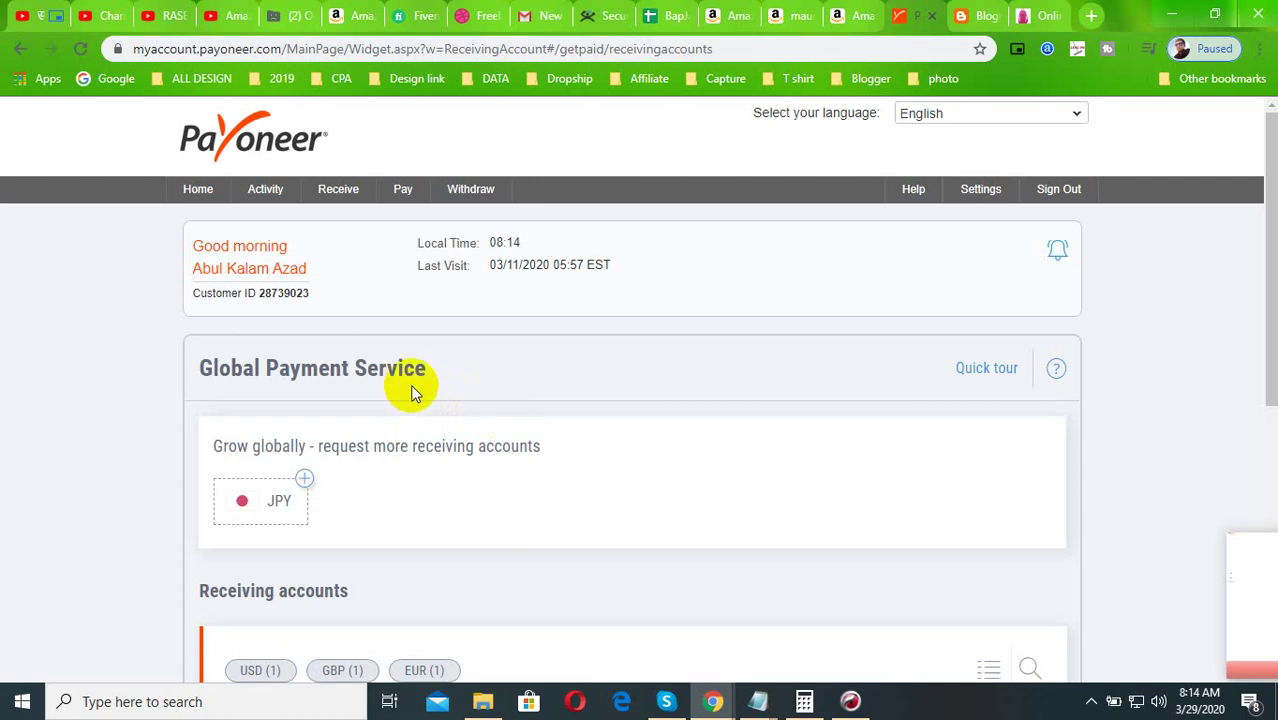
left_click(1135, 290)
scroll(716, 585, "down", 5)
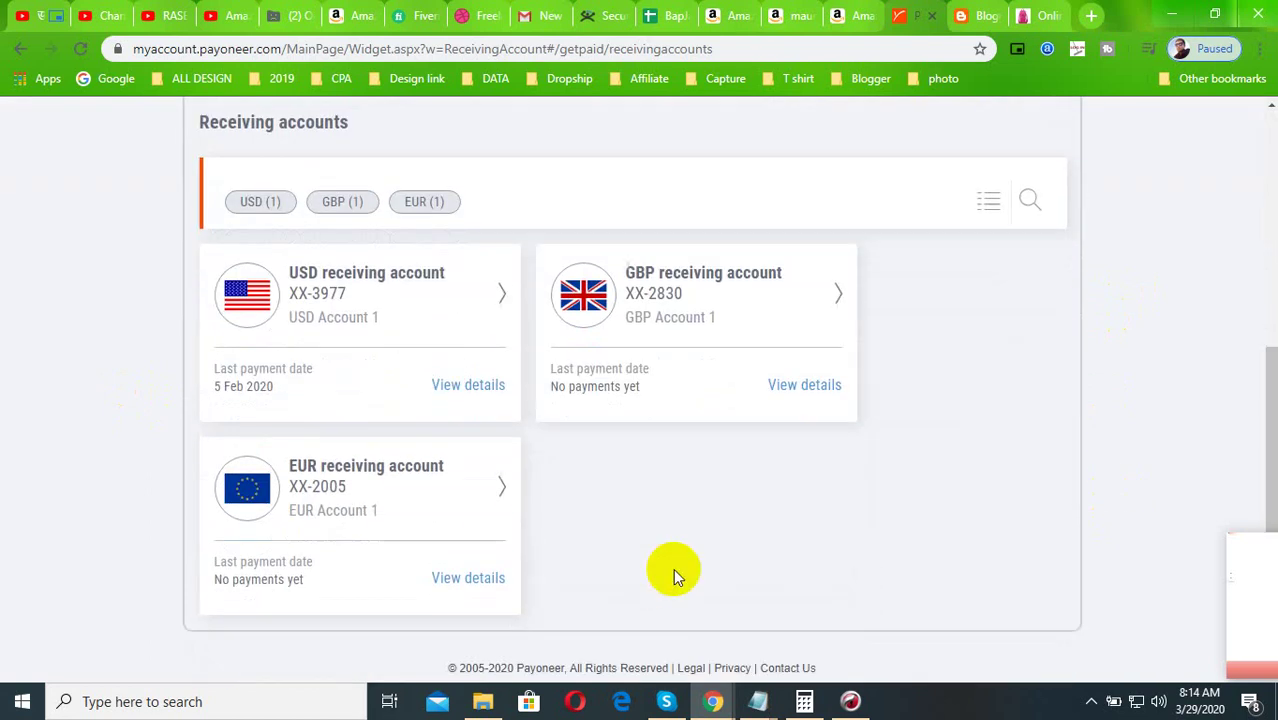
scroll(673, 577, "down", 1)
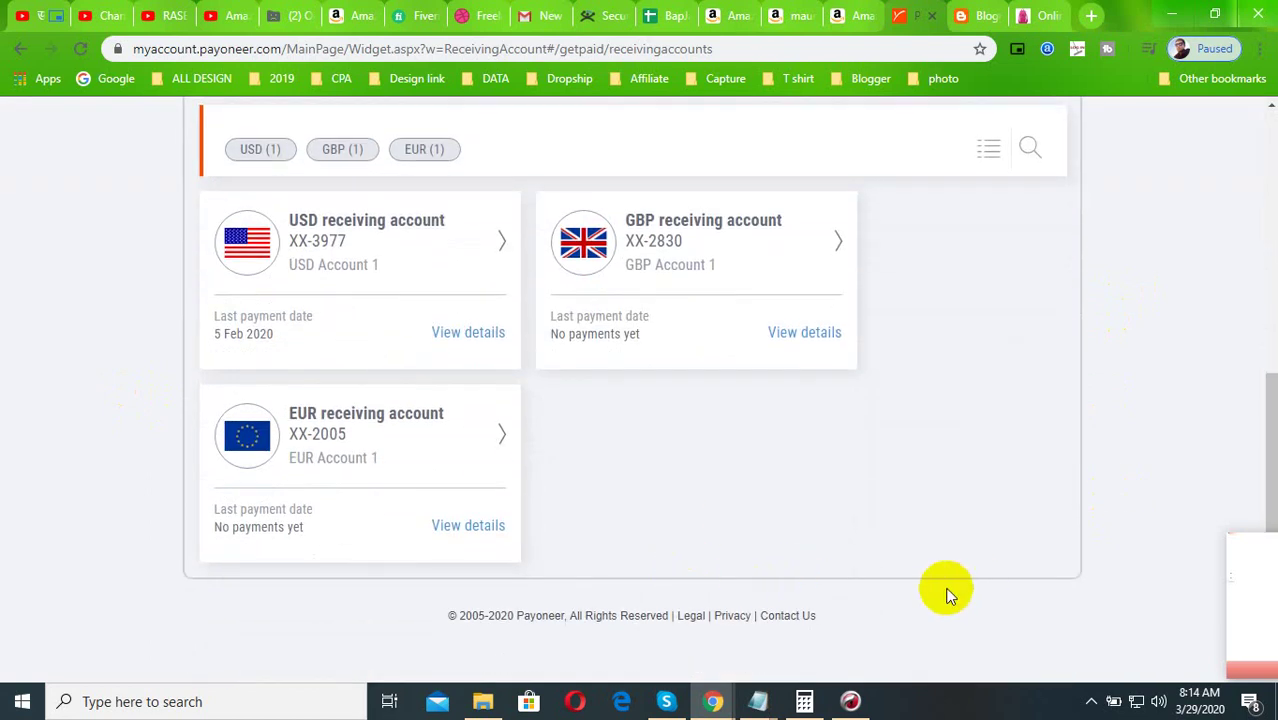
left_click(1091, 701)
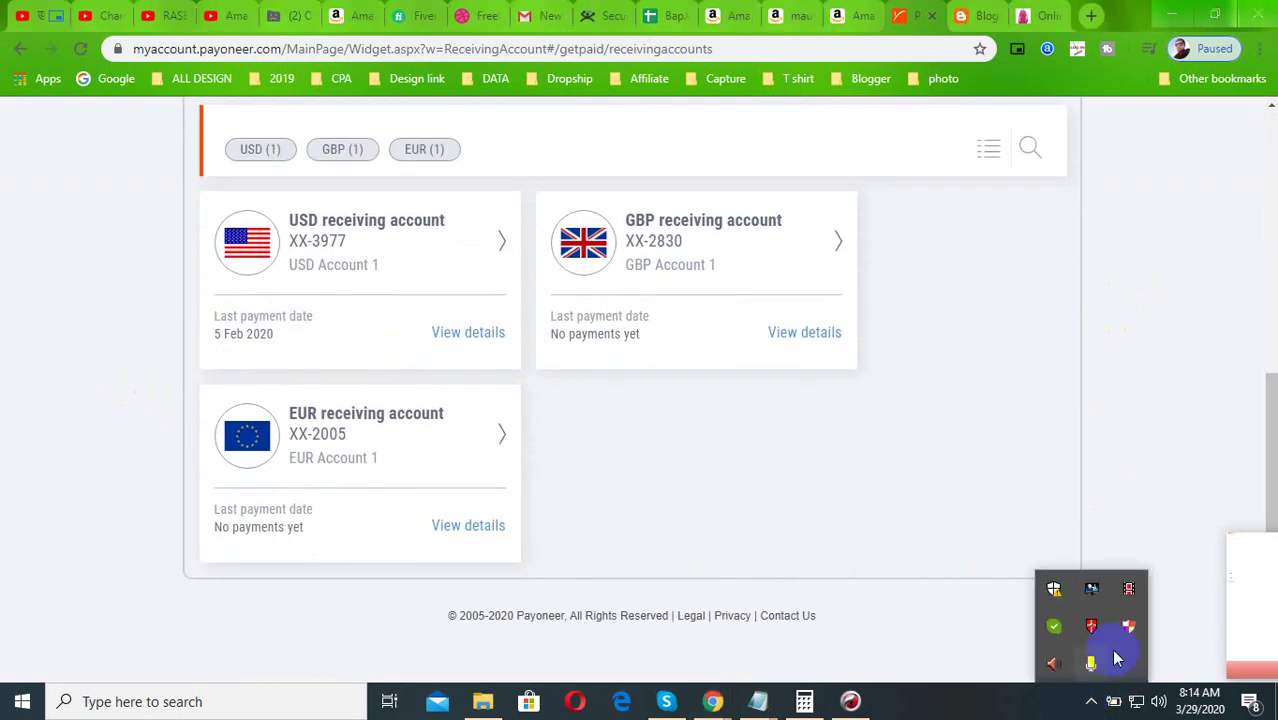